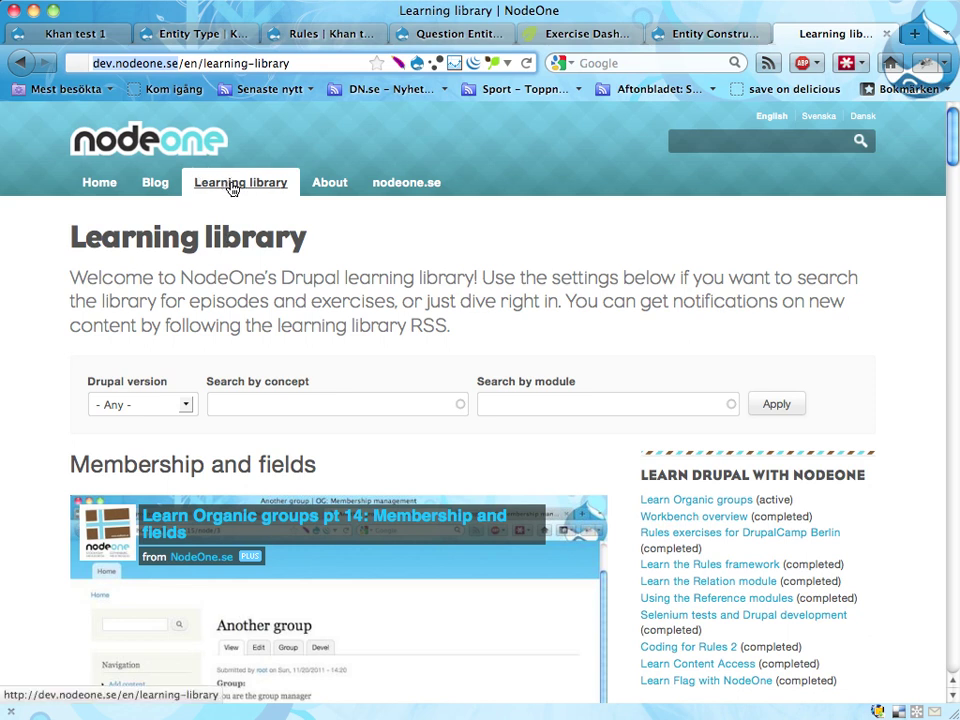
Switch from the NodeOne learning library tab to the Khan Academy Exercise Dashboard tab.
key("ctrl+Tab")
Answer the Equivalent fractions exercise 3/4 = 6/? with 8 and check it is correct.
left_click(703, 35)
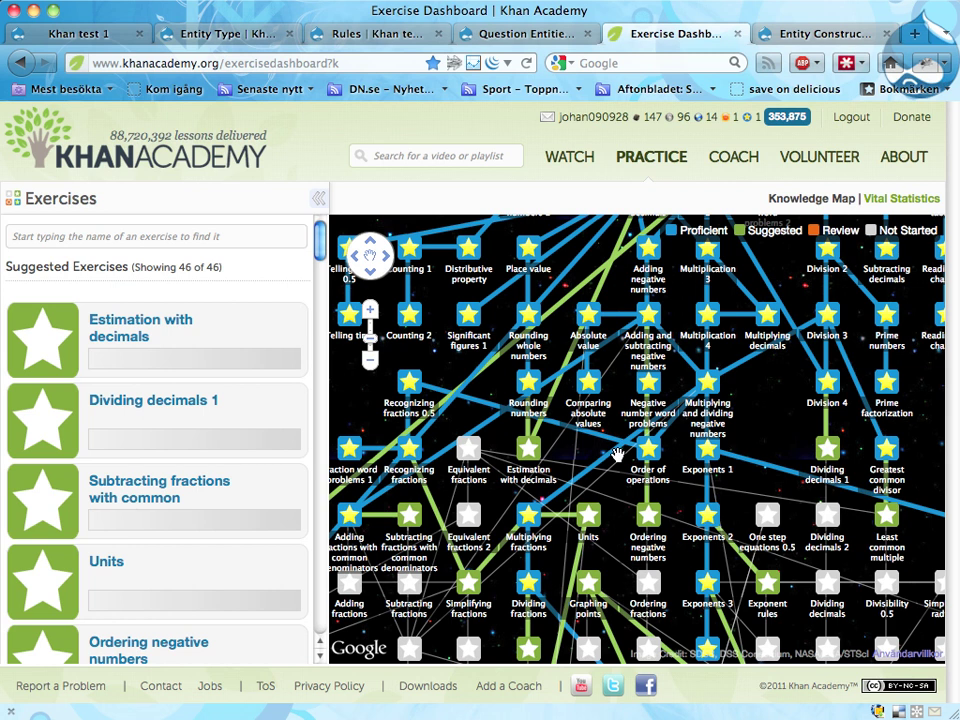
left_click(469, 480)
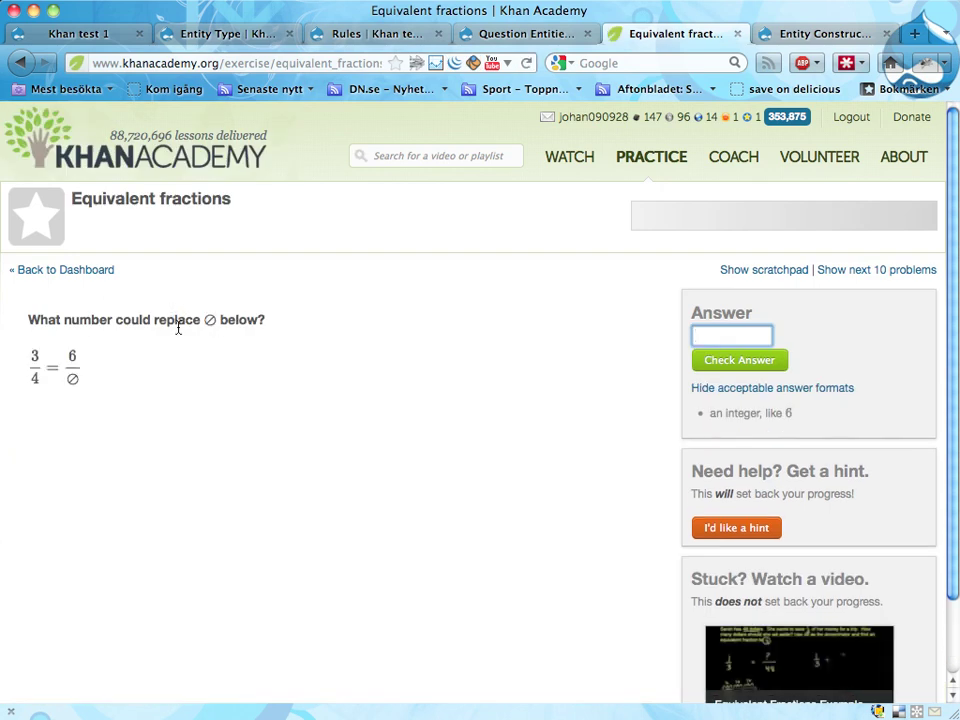
type("8")
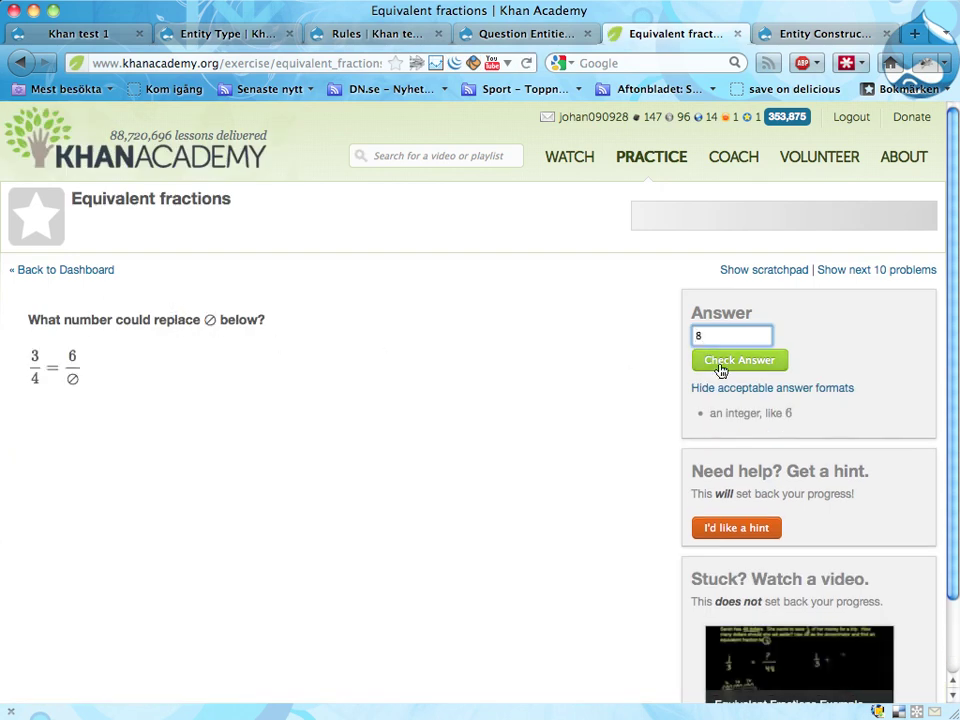
left_click(726, 362)
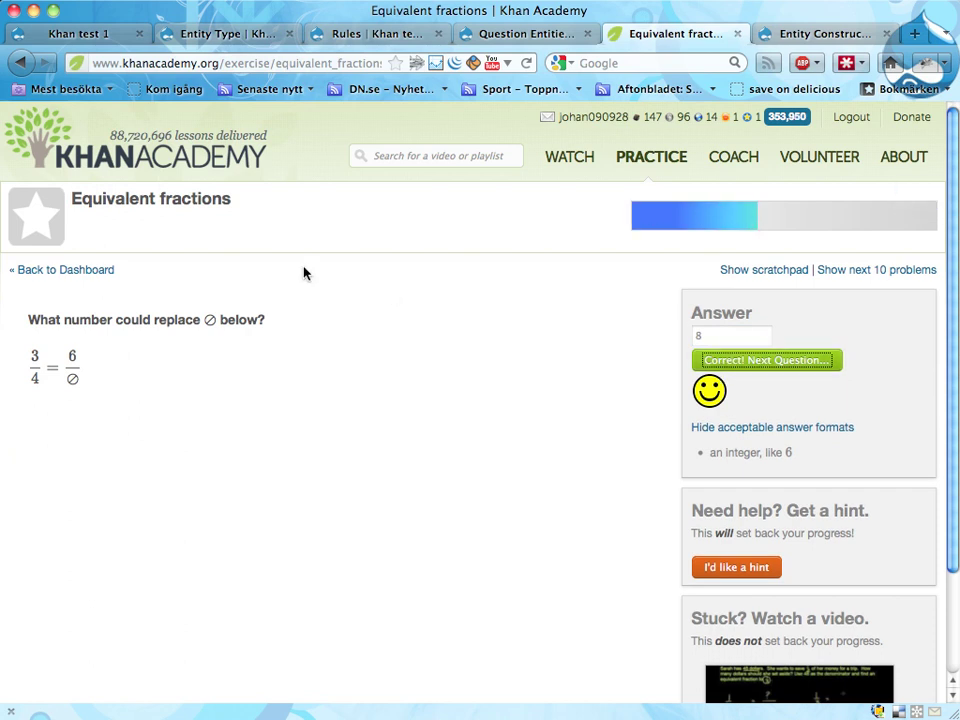
Bring up the Khan test 1 front page listing the 'Test answer' post, after glancing at Equivalent fractions.
left_click(500, 40)
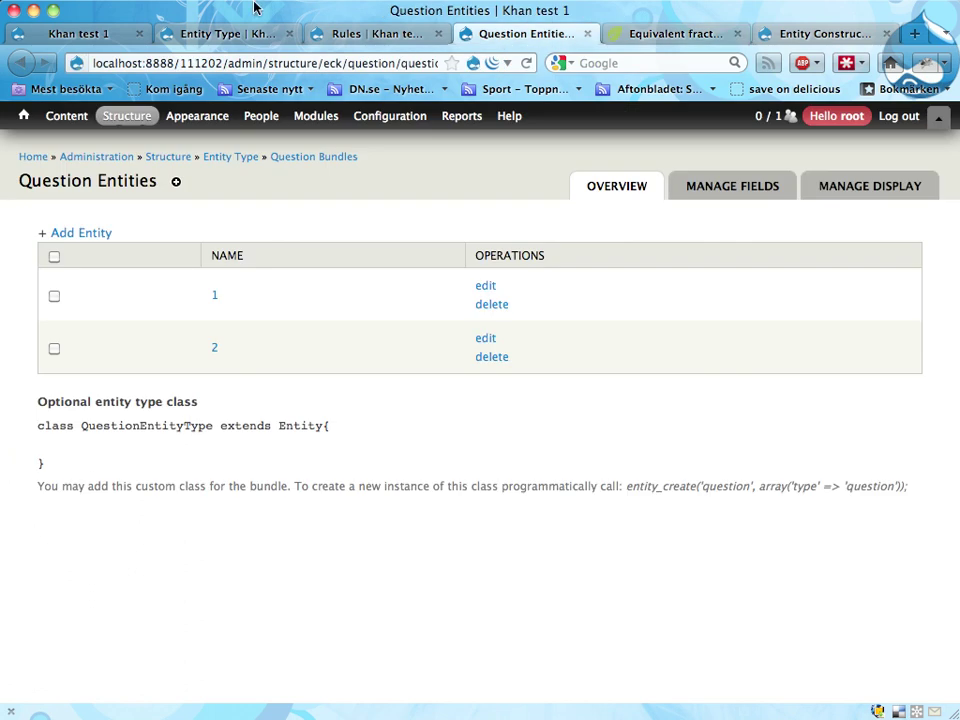
left_click(104, 38)
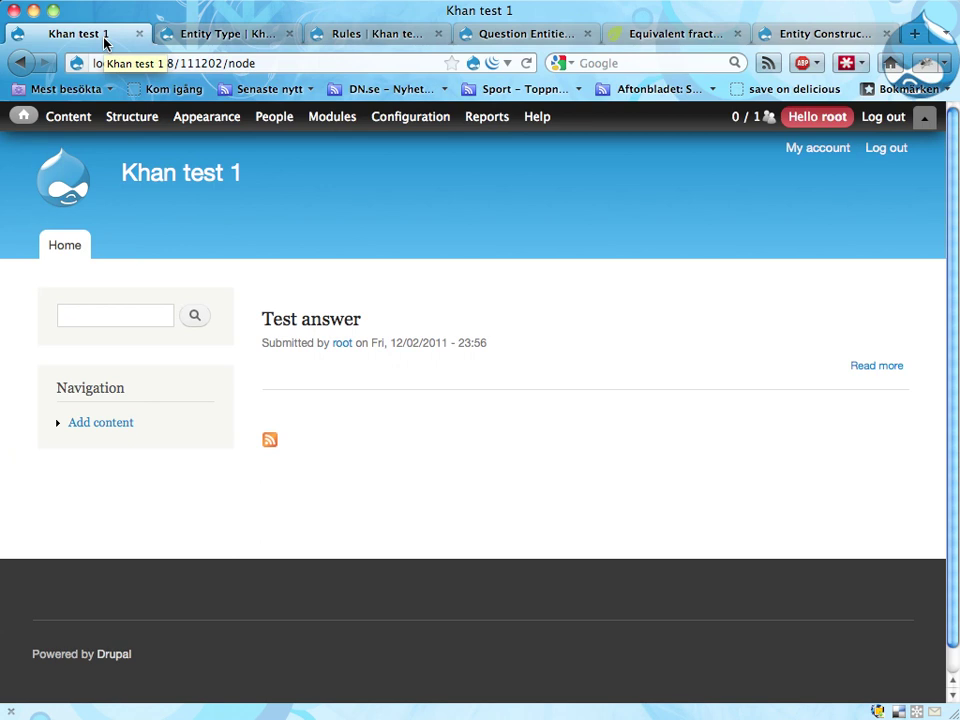
left_click(676, 36)
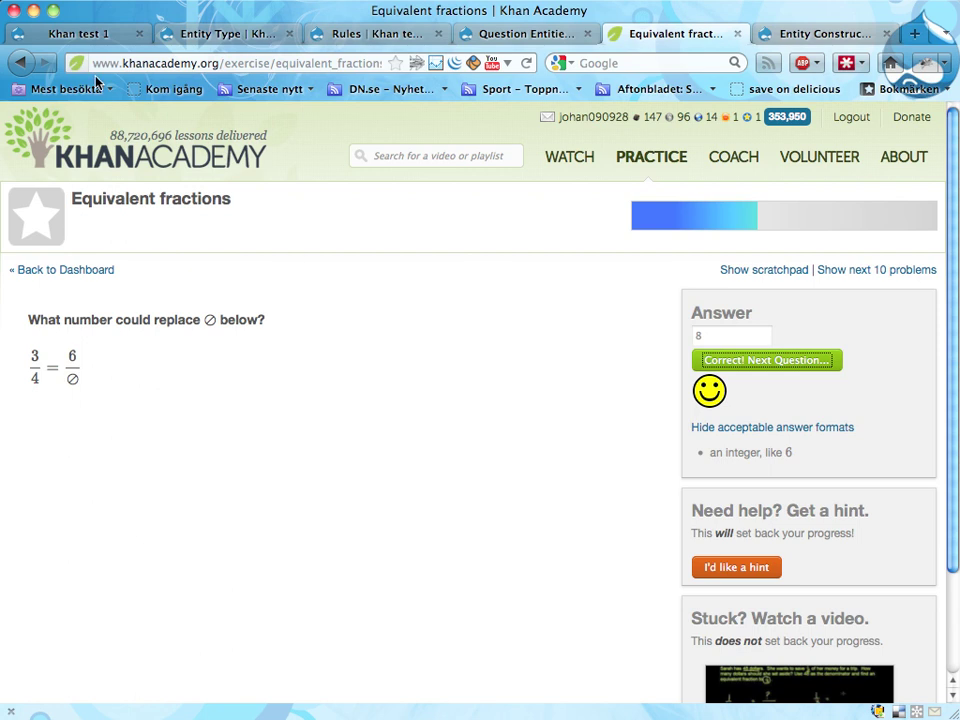
left_click(84, 37)
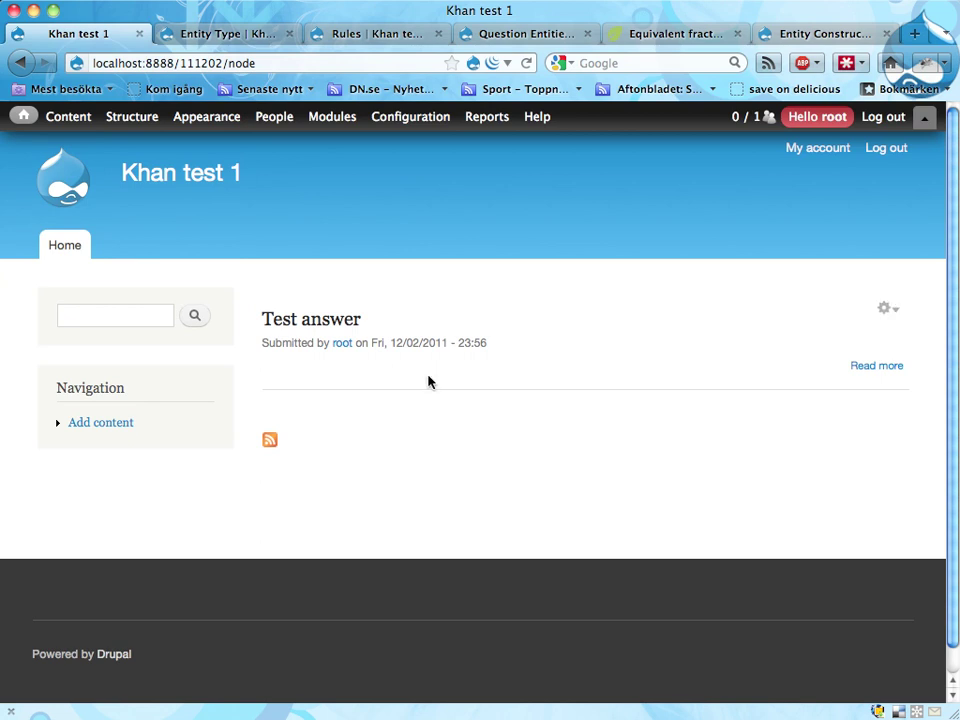
Open the edit form of question entity 1 from the Question Entities list, after glancing at the ECK page.
left_click(510, 34)
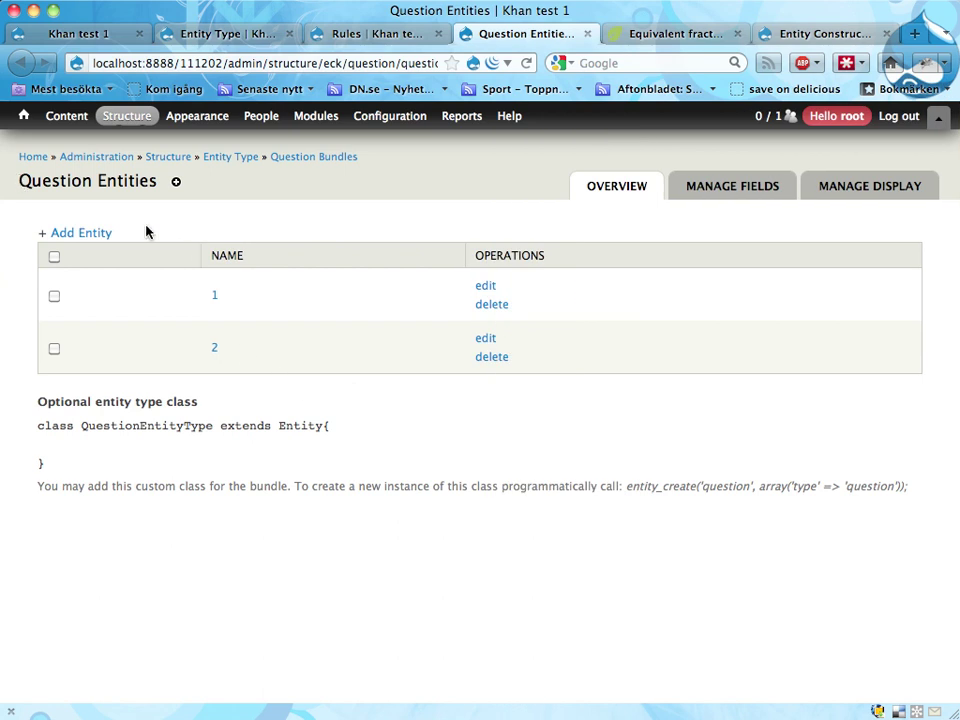
left_click(820, 34)
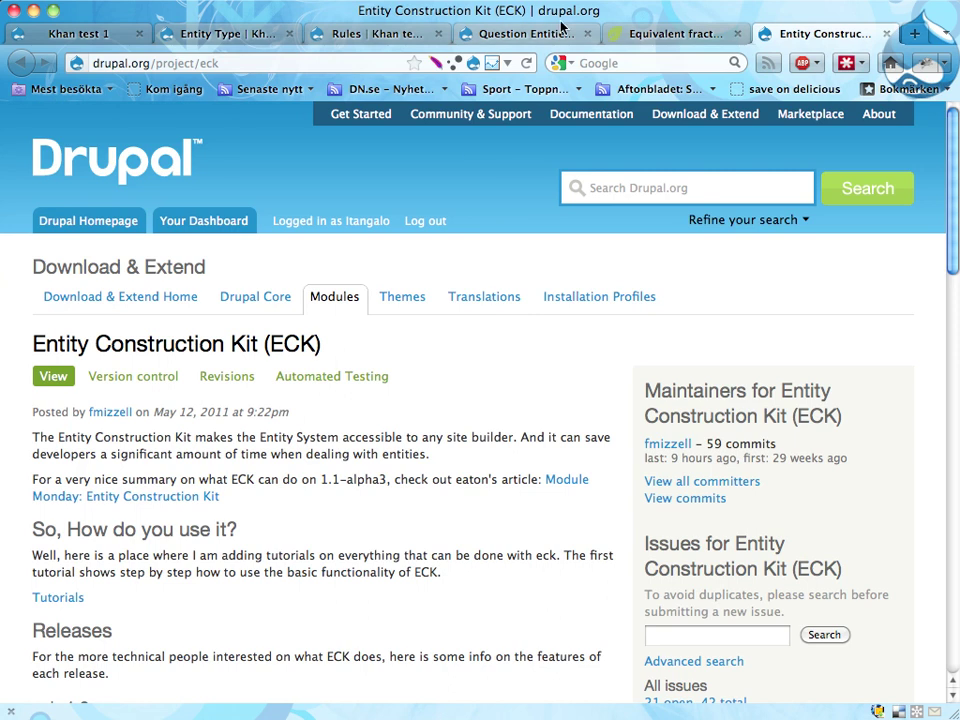
left_click(527, 34)
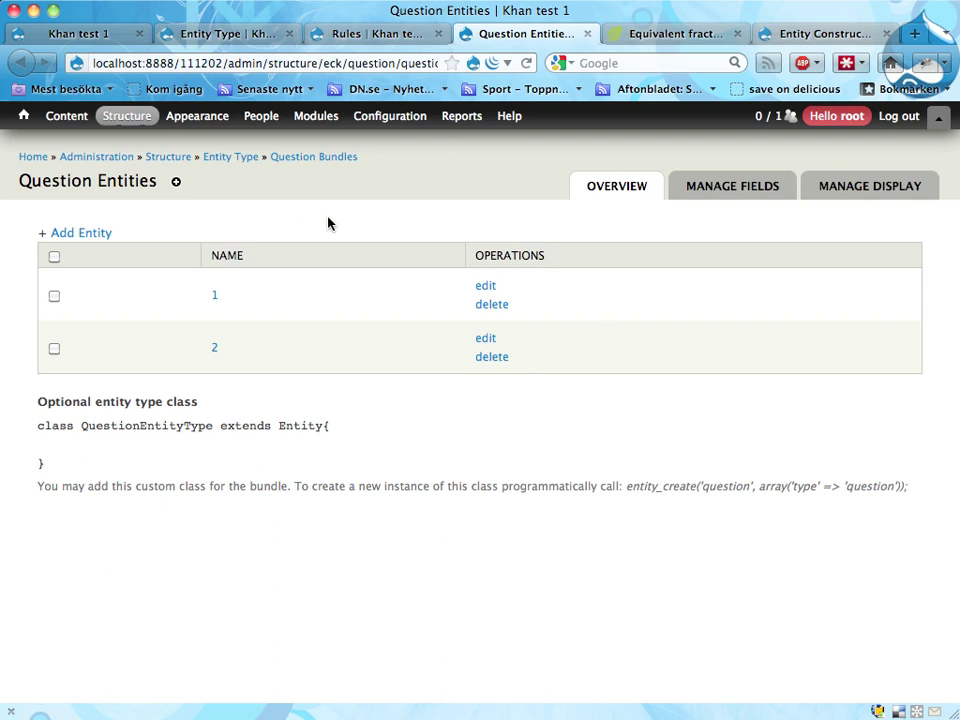
left_click(485, 290)
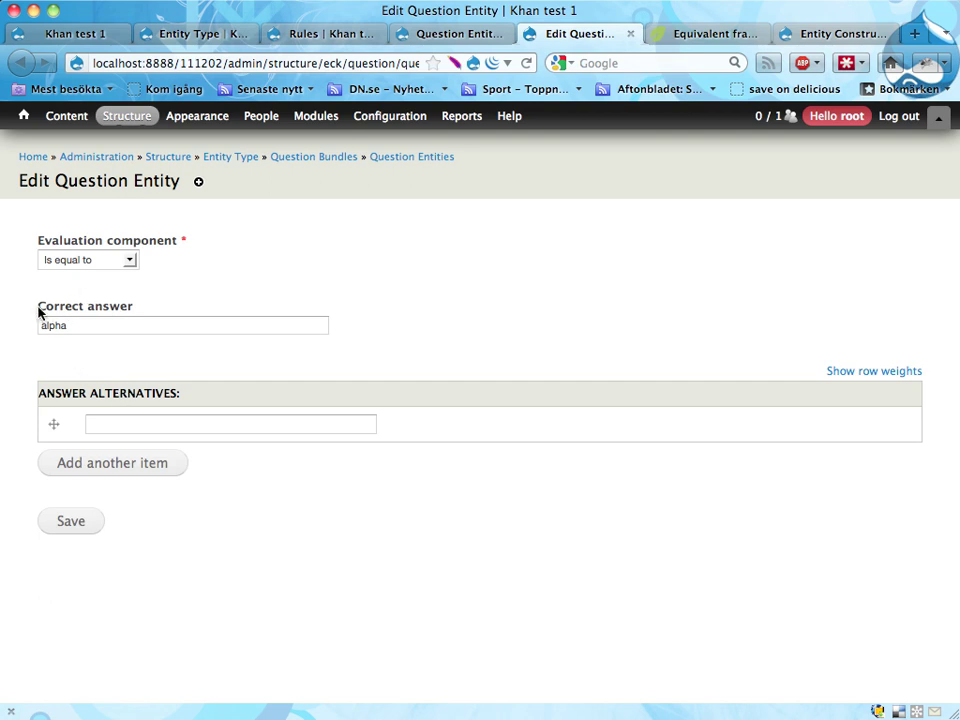
Add three answer alternative rows and fill them with 'one', 'two' and 'three'.
left_click_drag(38, 311, 163, 311)
left_click(139, 323)
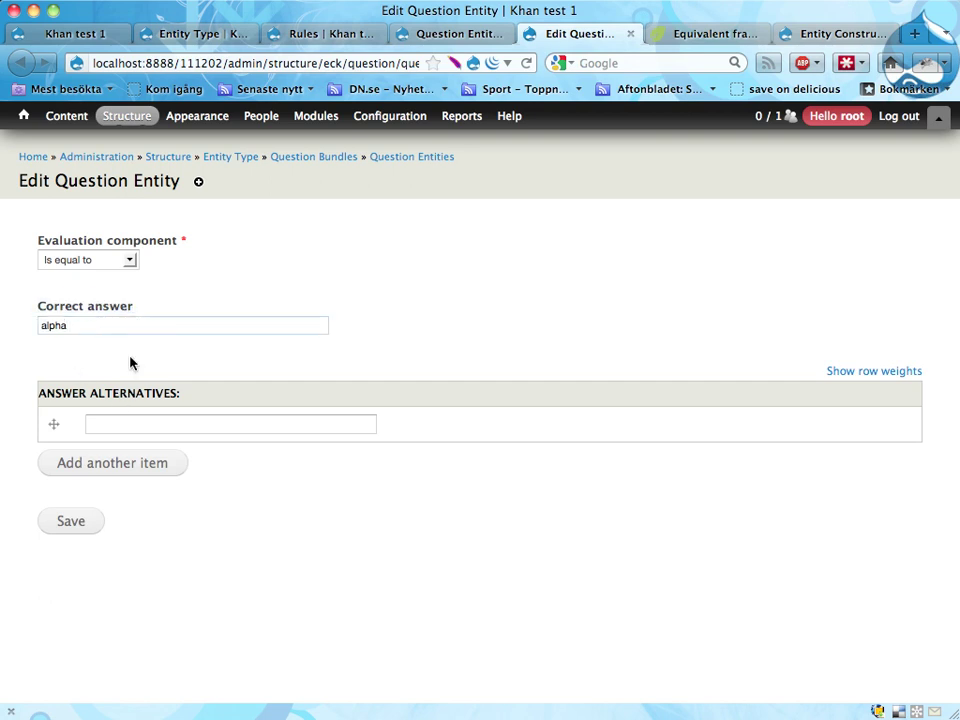
left_click_drag(40, 396, 188, 398)
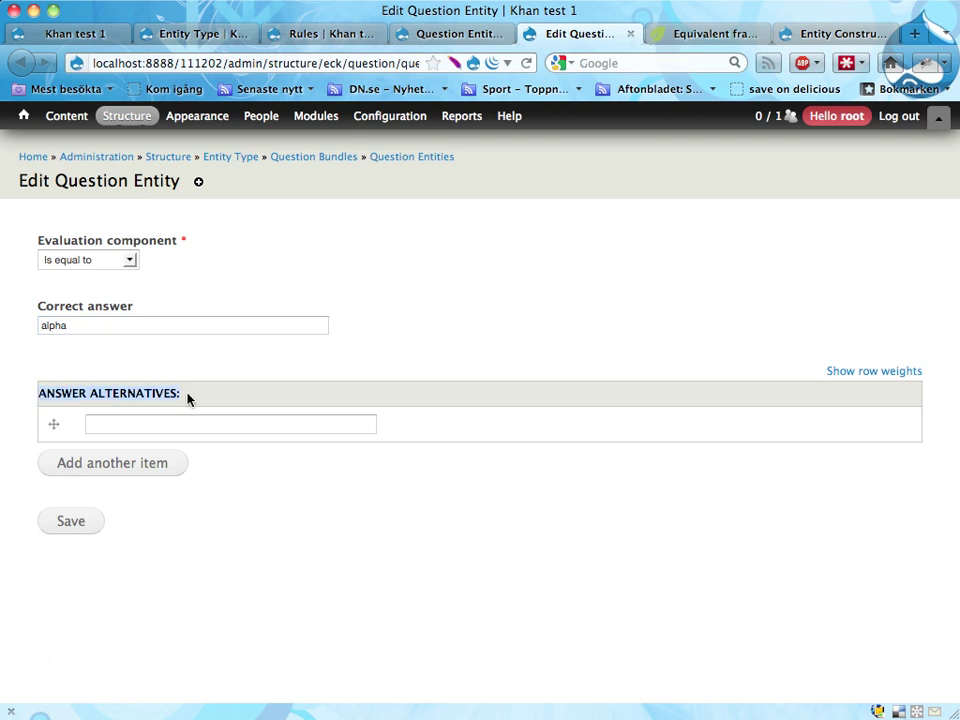
left_click(176, 431)
left_click(154, 476)
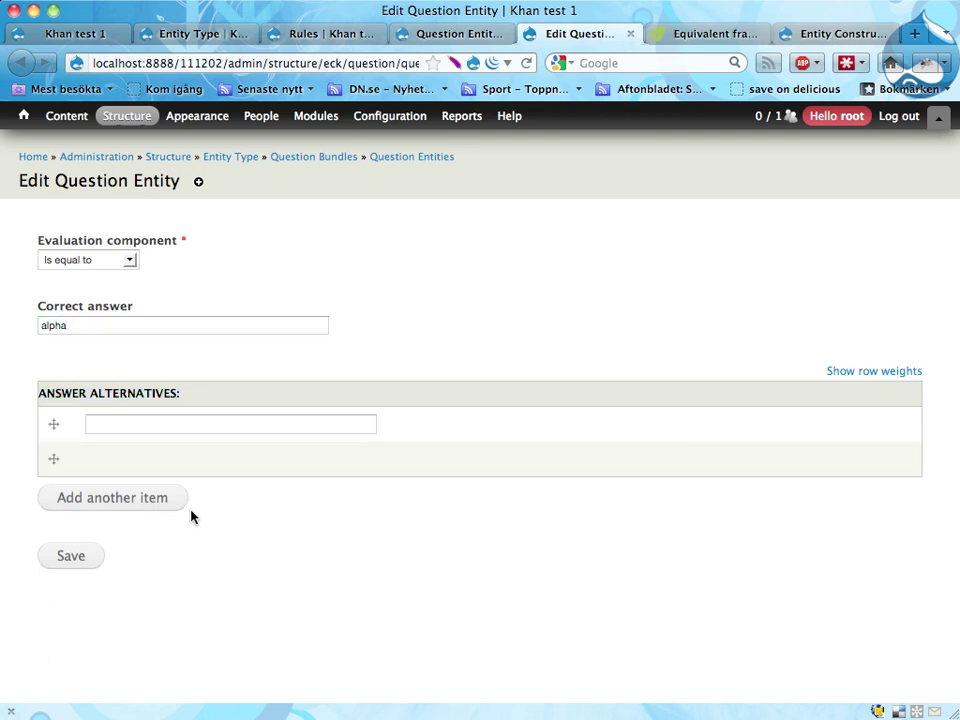
left_click(152, 497)
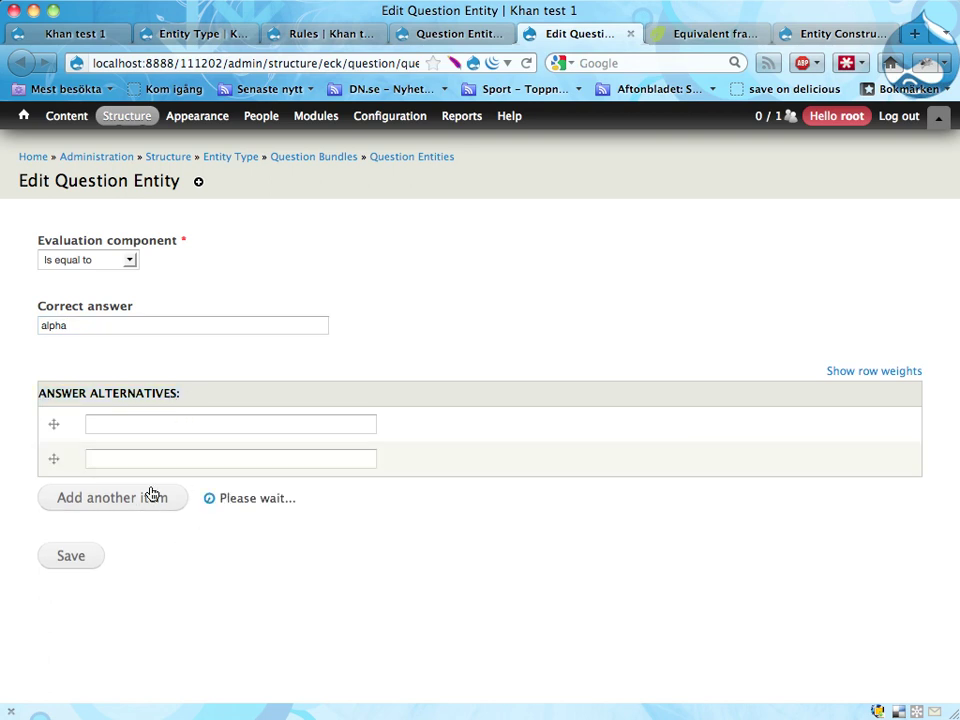
left_click(189, 422)
type("one")
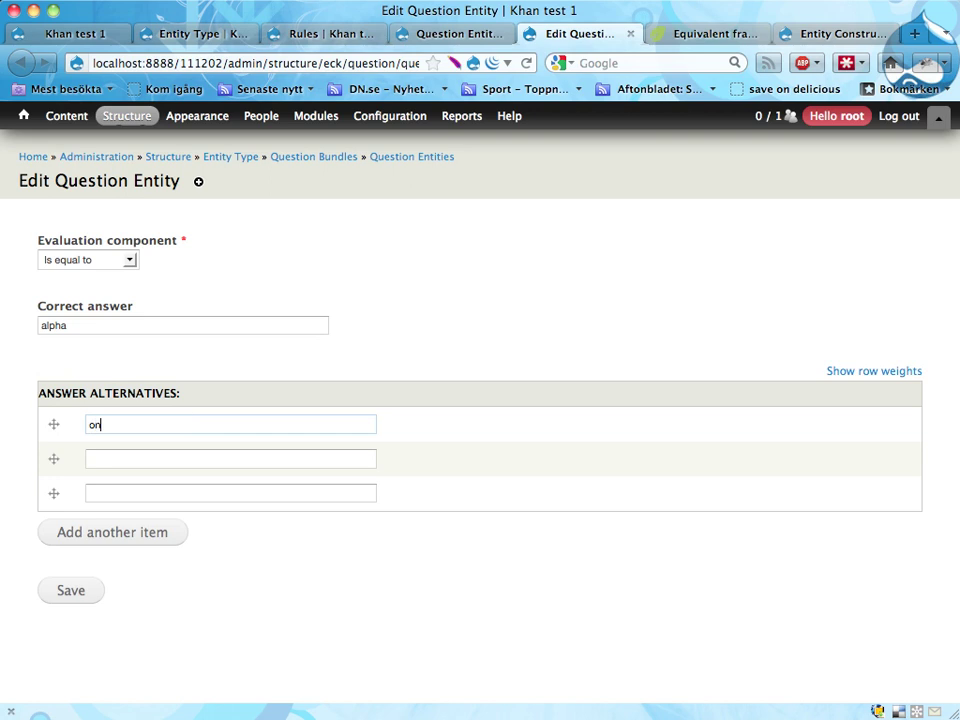
key("Tab")
key("Tab")
type("two")
key("Tab")
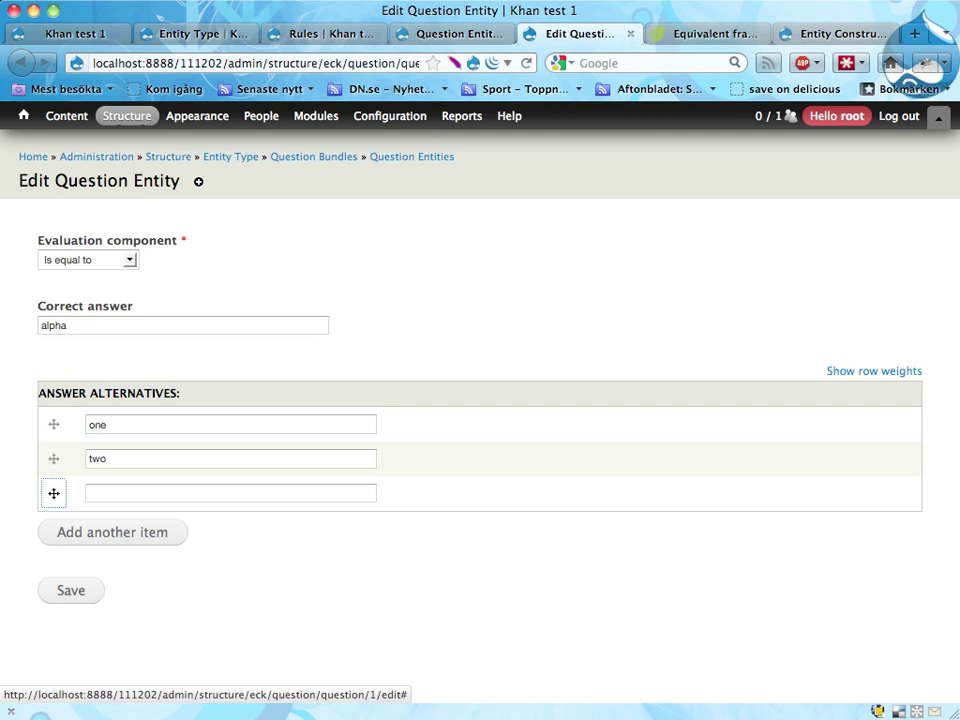
key("Tab")
type("three")
left_click(452, 302)
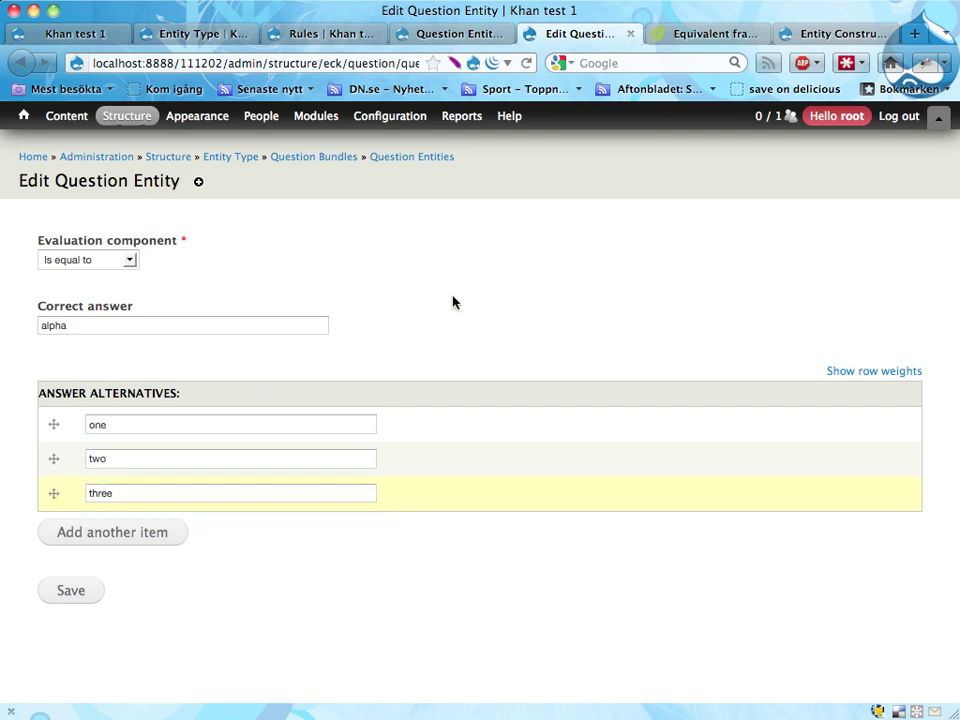
Set the Evaluation component dropdown to 'Is one of'.
left_click_drag(40, 242, 233, 247)
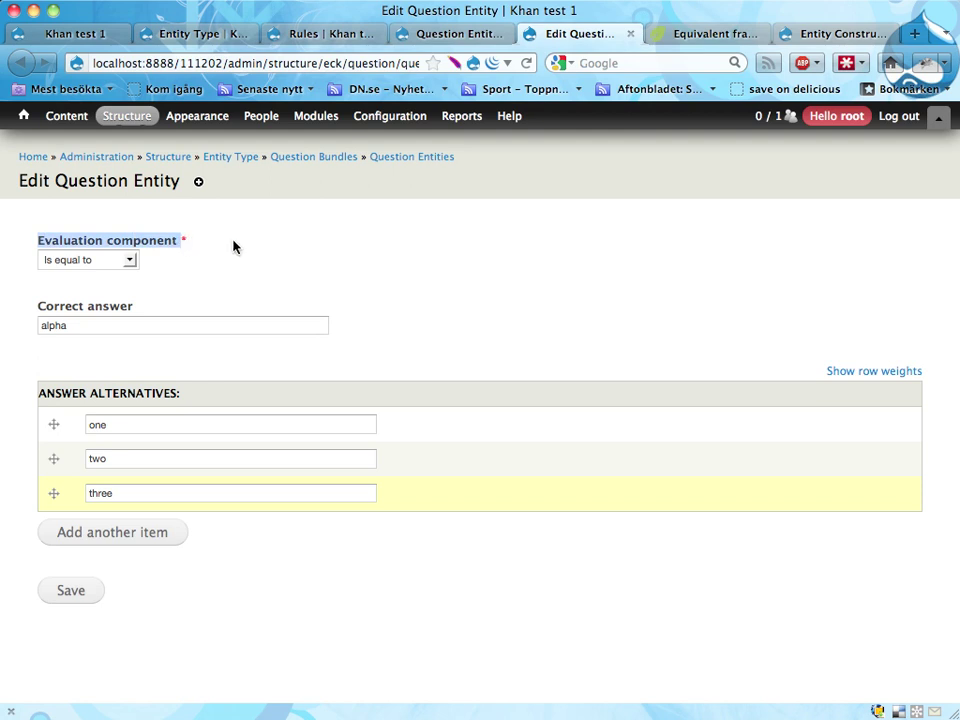
left_click(126, 262)
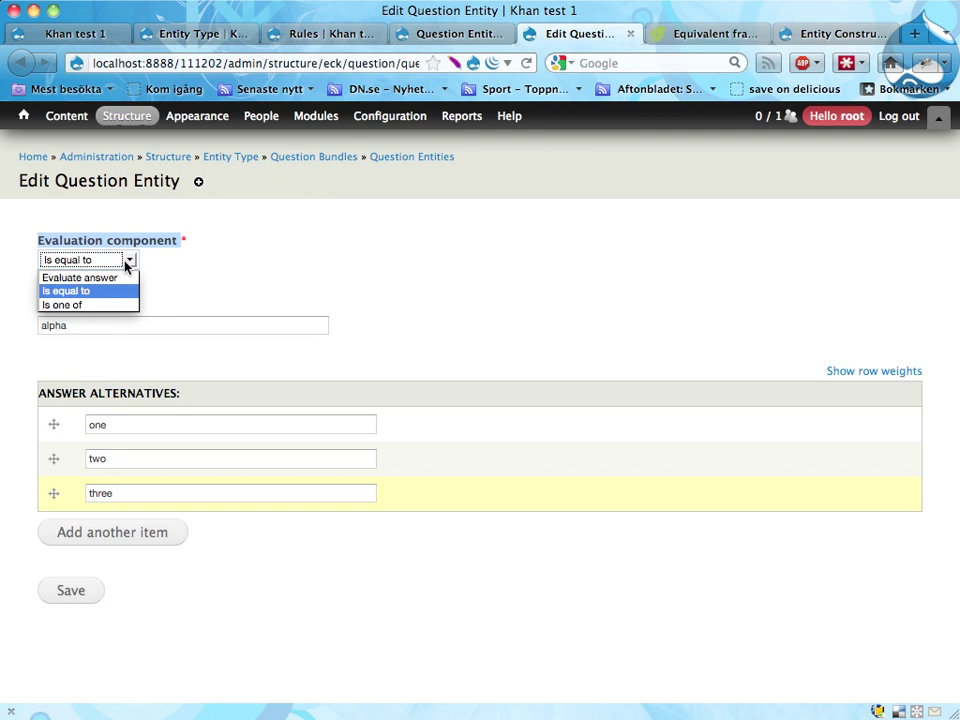
left_click(72, 296)
left_click(75, 261)
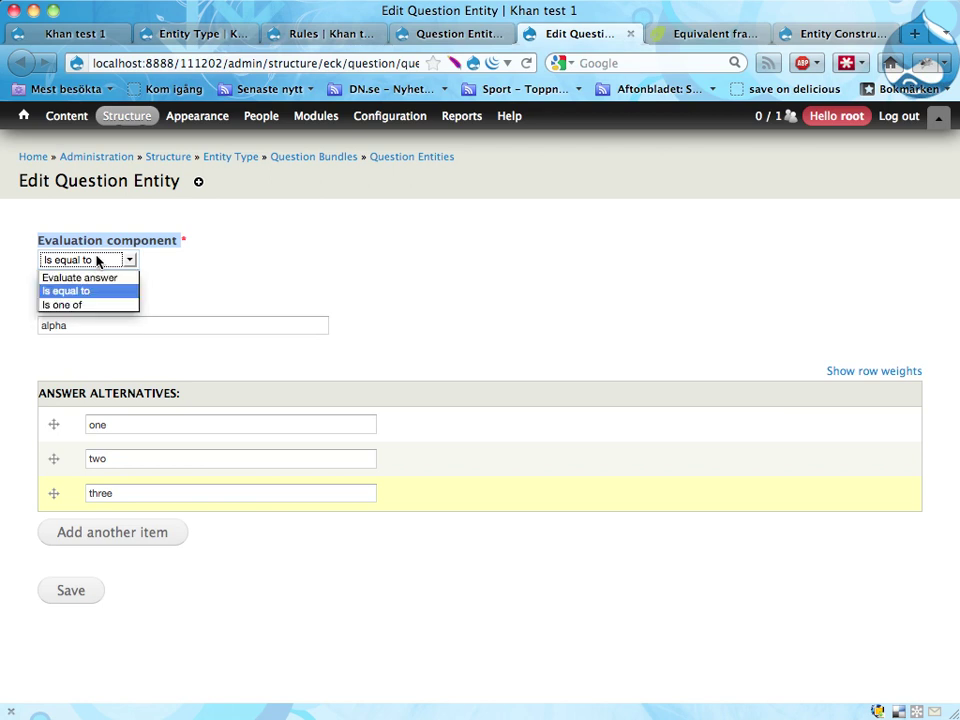
left_click(90, 305)
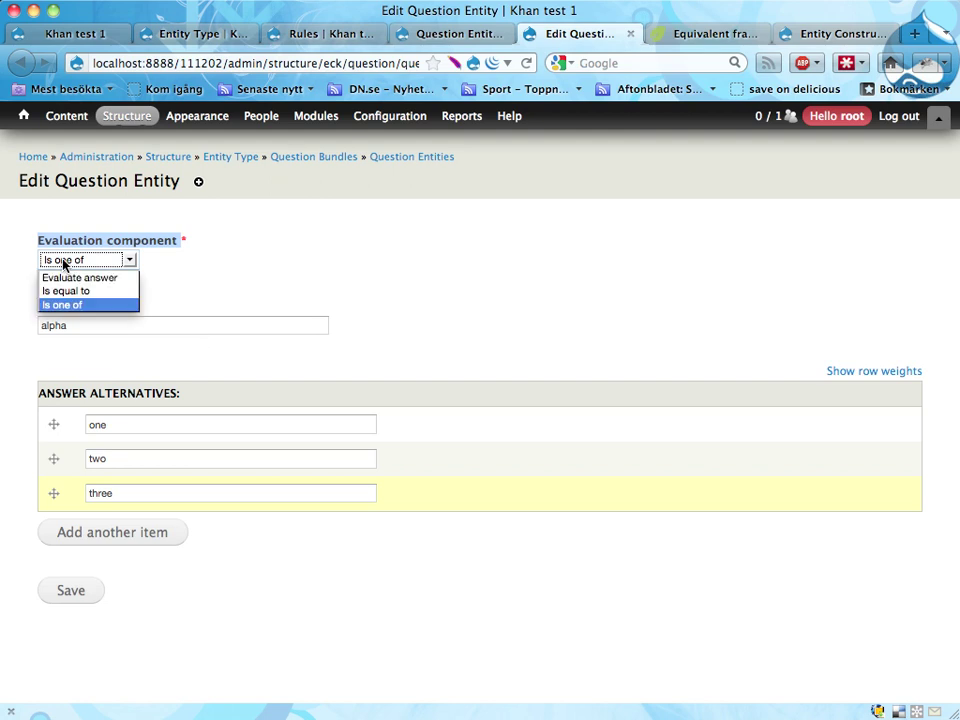
left_click(221, 306)
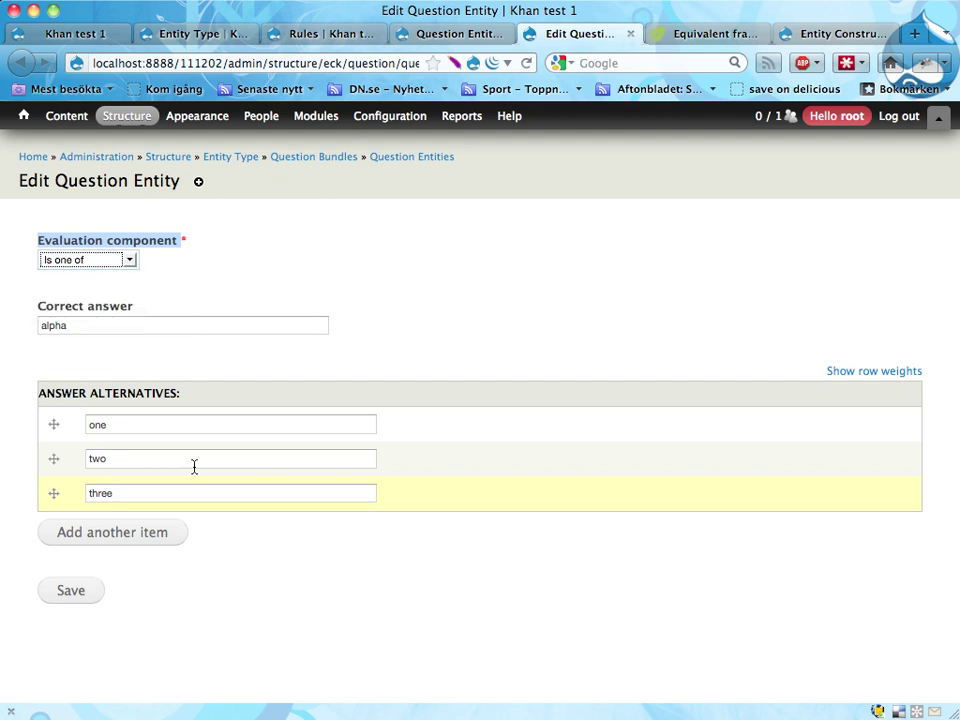
left_click(118, 260)
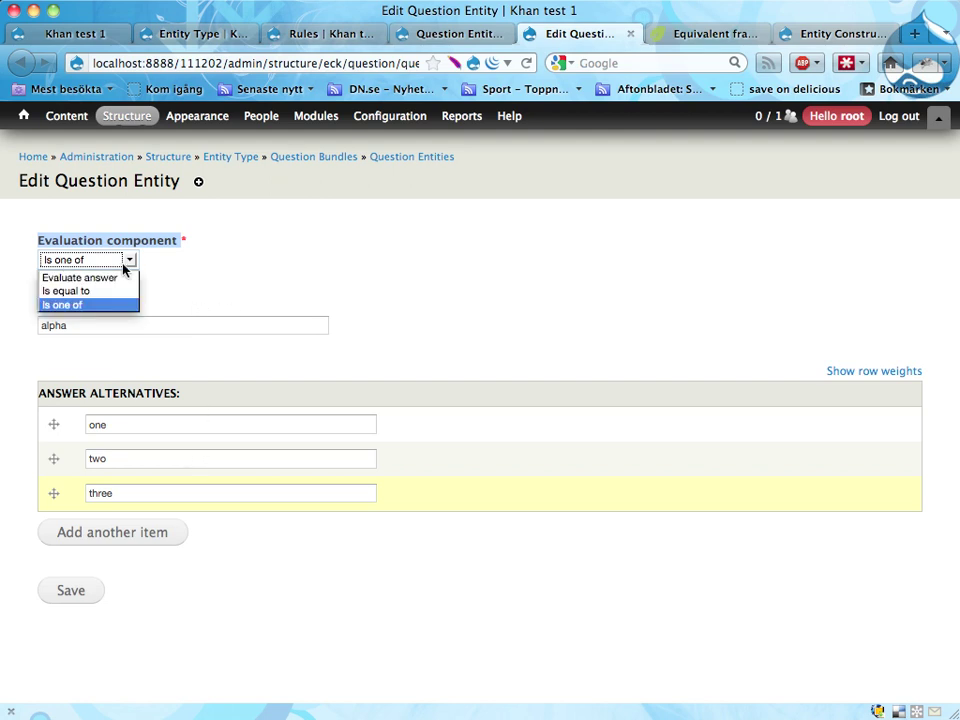
left_click(112, 292)
left_click_drag(84, 326, 120, 305)
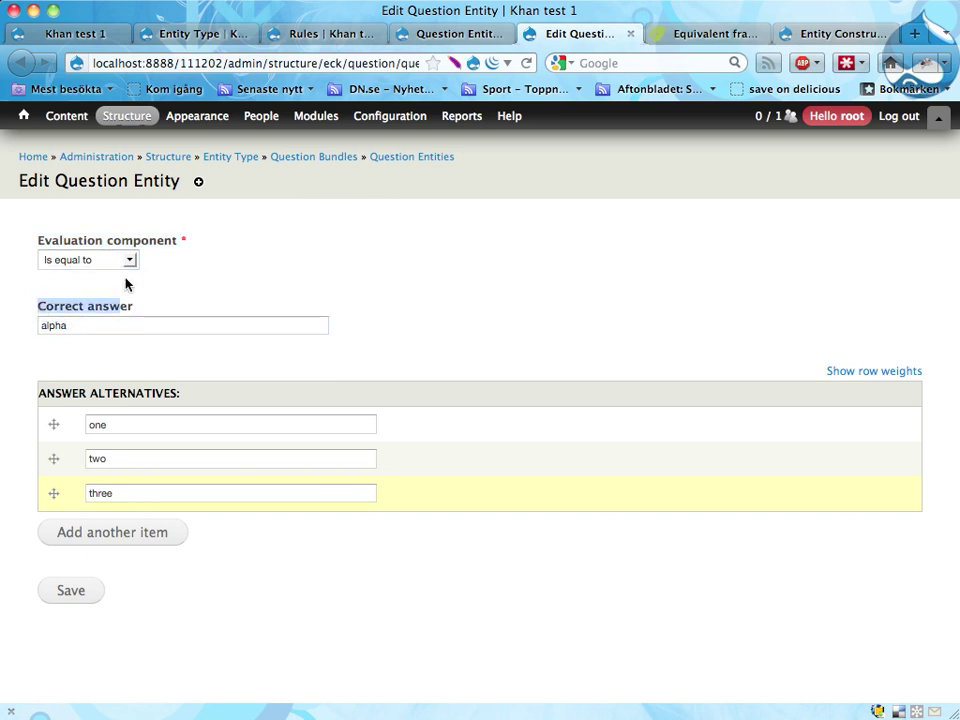
left_click(126, 260)
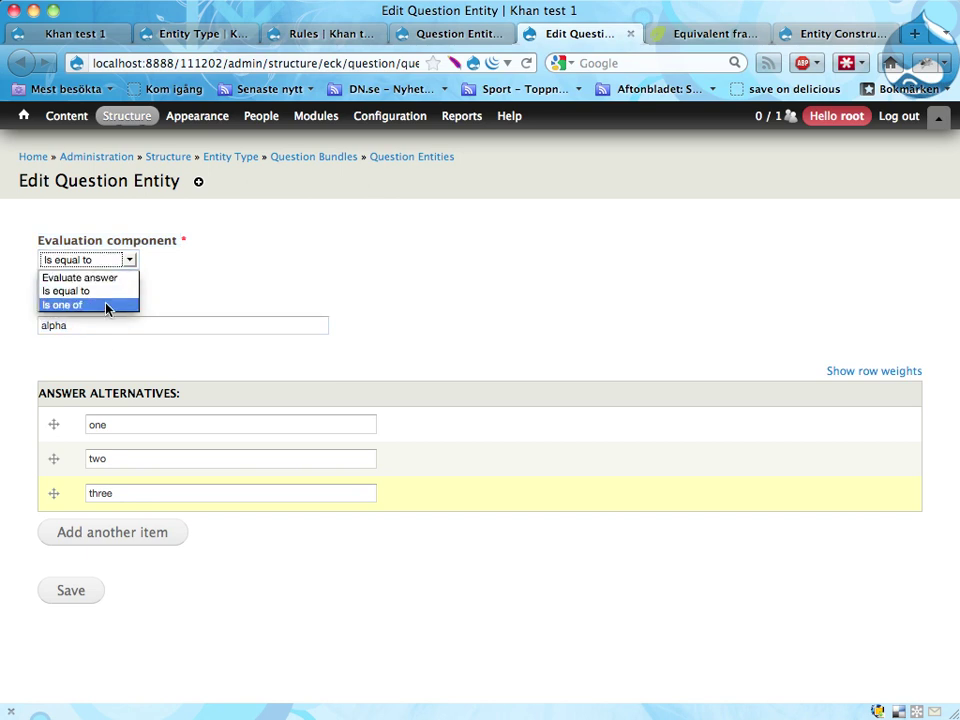
left_click(107, 309)
left_click_drag(40, 397, 215, 401)
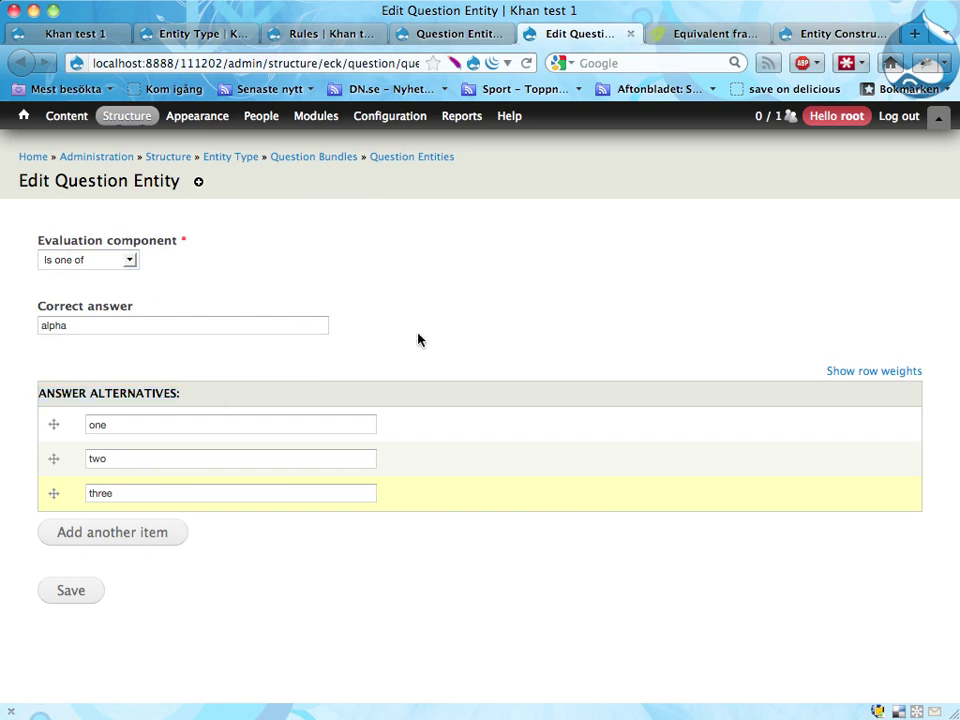
Save question entity 1 and review its 'Is one of' component and alternatives one, two, three.
left_click(71, 591)
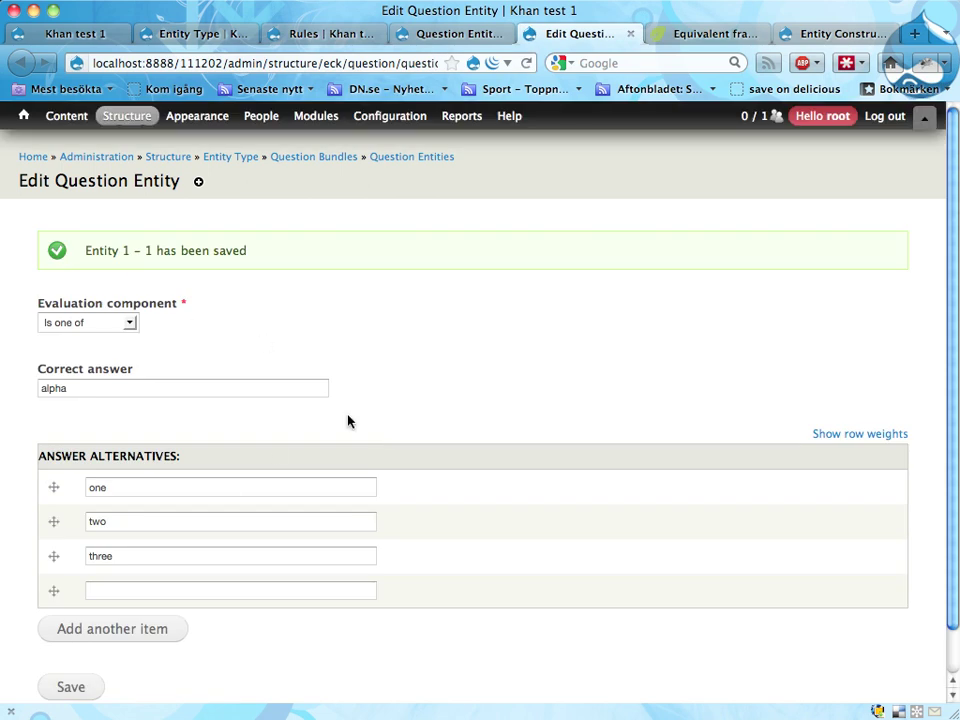
left_click(128, 322)
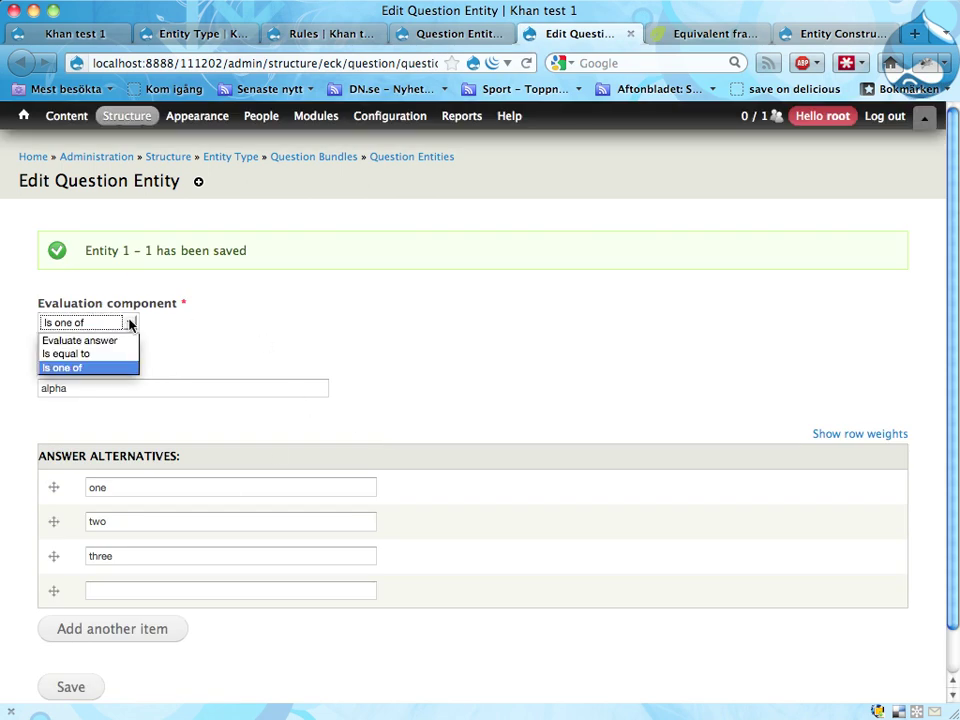
left_click(95, 368)
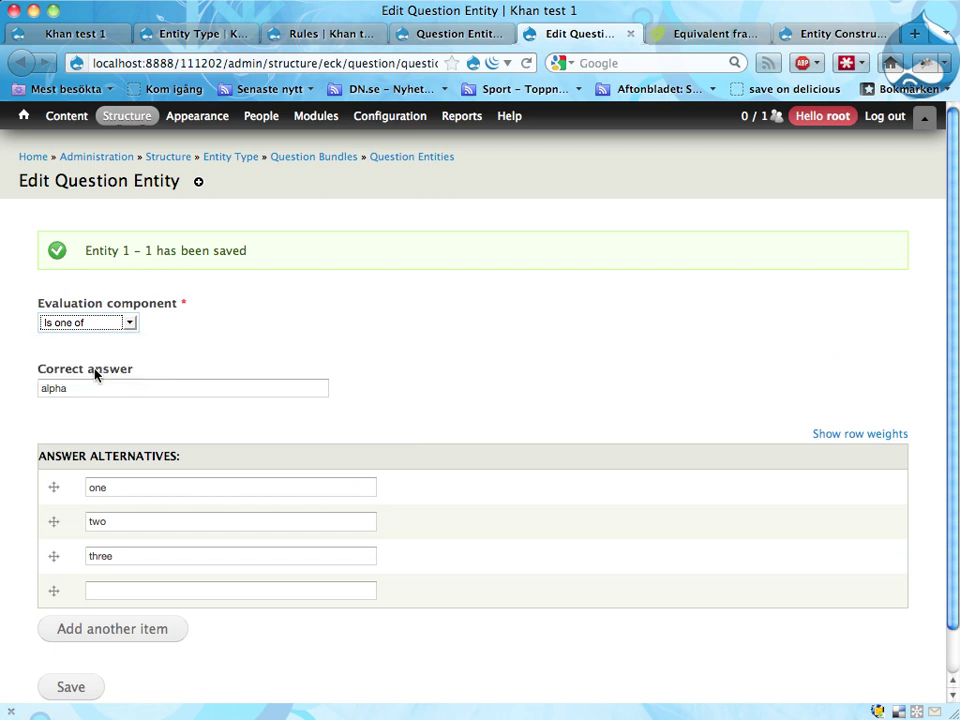
left_click(115, 489)
left_click(115, 521)
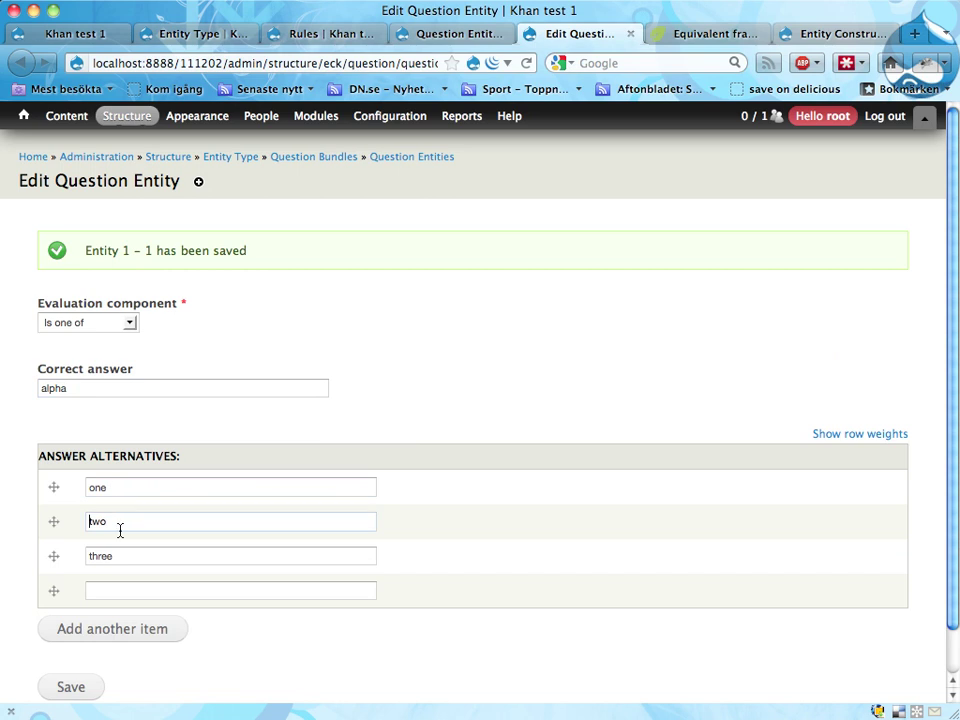
left_click(135, 556)
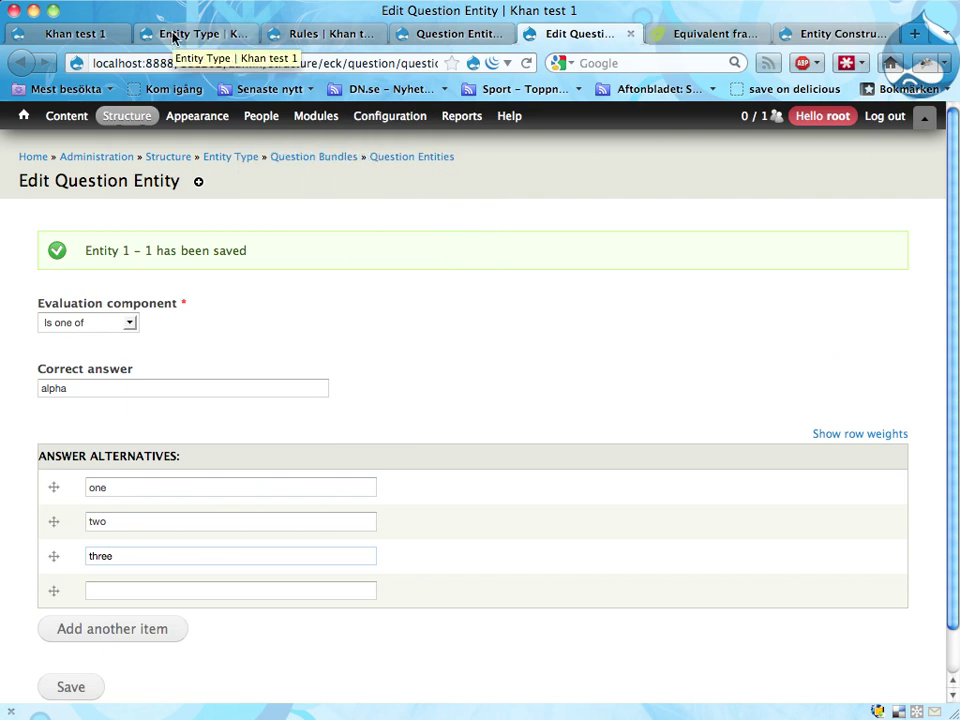
Edit the Test answer node, replace the answer 'alpha' with 'bazinga', and save.
left_click(100, 34)
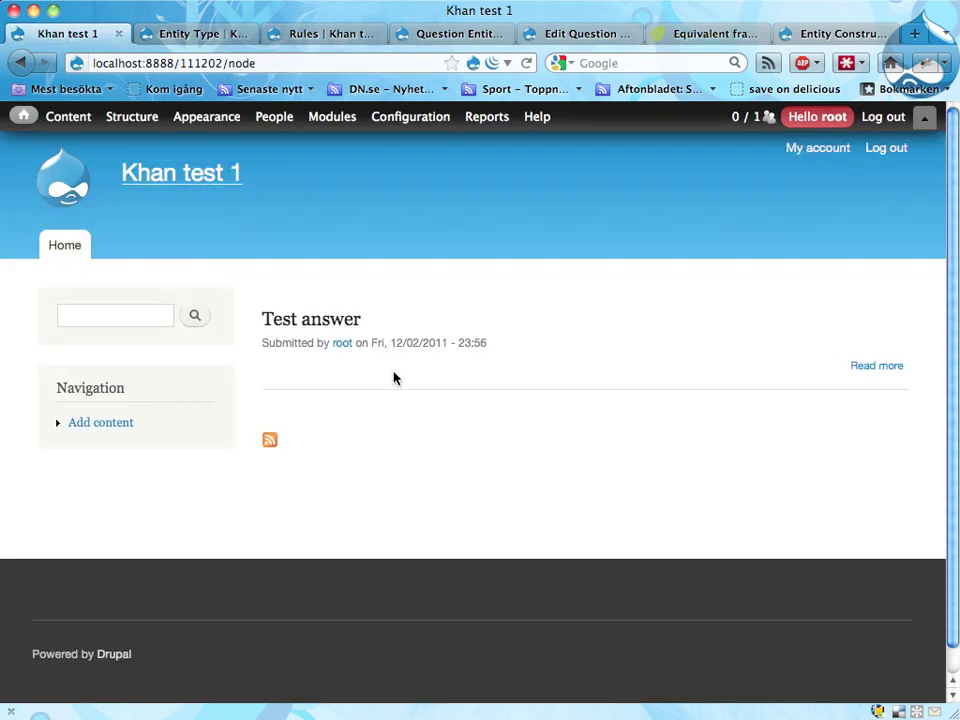
left_click(320, 319)
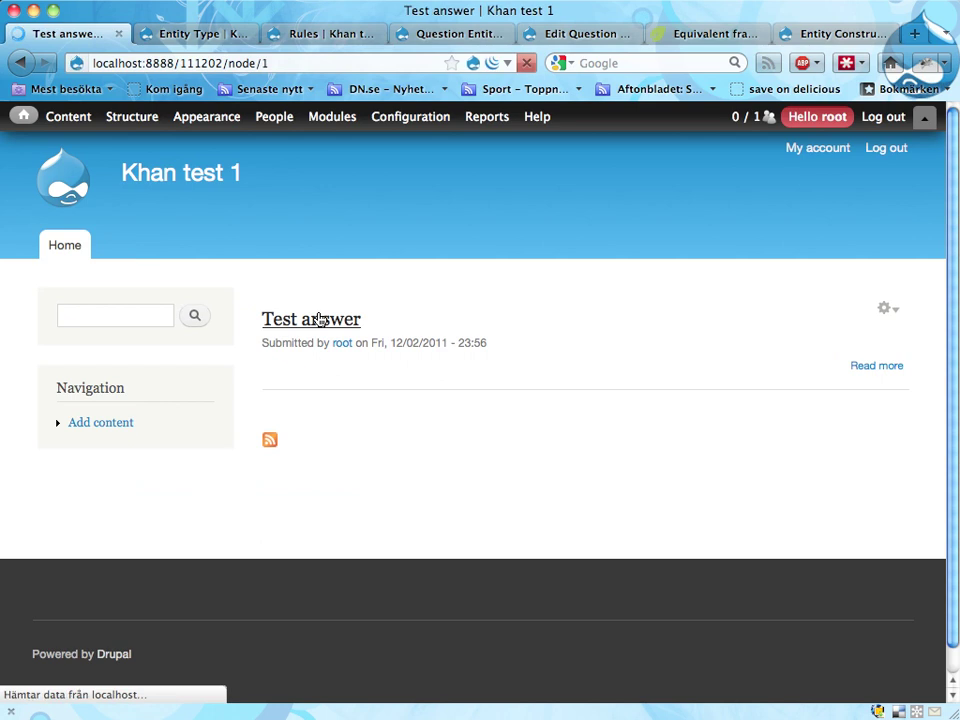
left_click(338, 380)
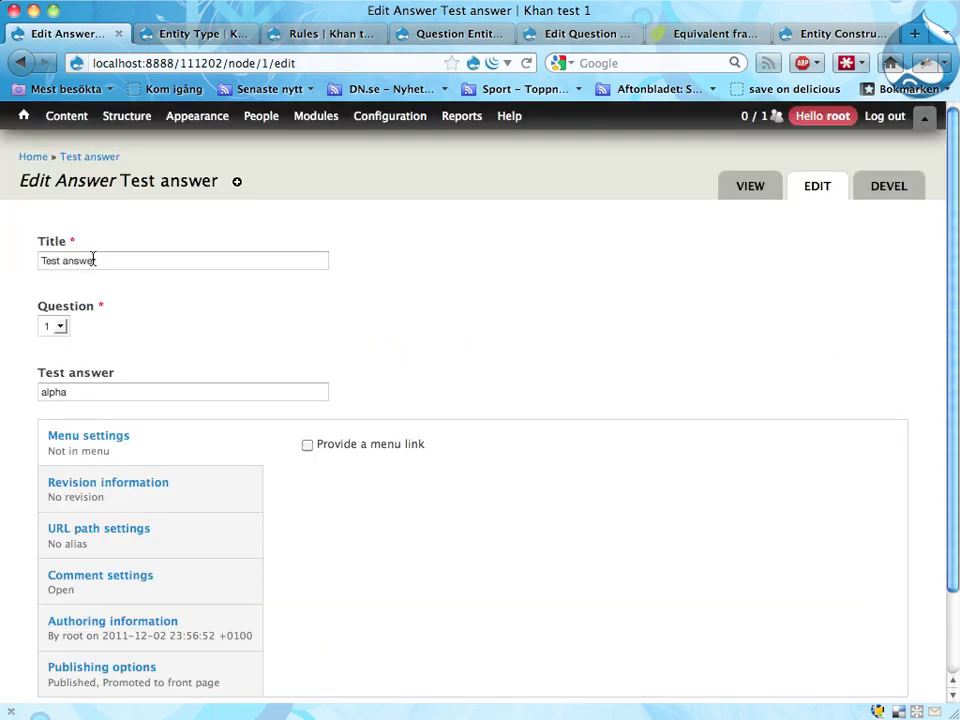
left_click(57, 326)
left_click(57, 327)
scroll(132, 330, "down", 1)
left_click_drag(104, 347, 5, 338)
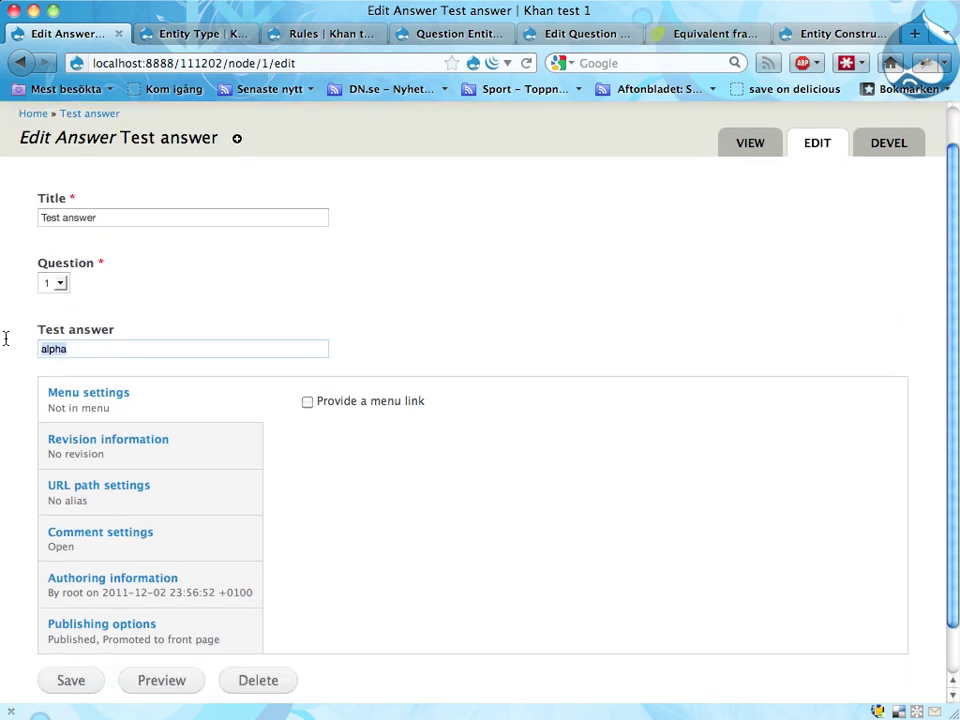
type("bazong")
key("BackSpace")
key("BackSpace")
key("BackSpace")
scroll(410, 385, "down", 1)
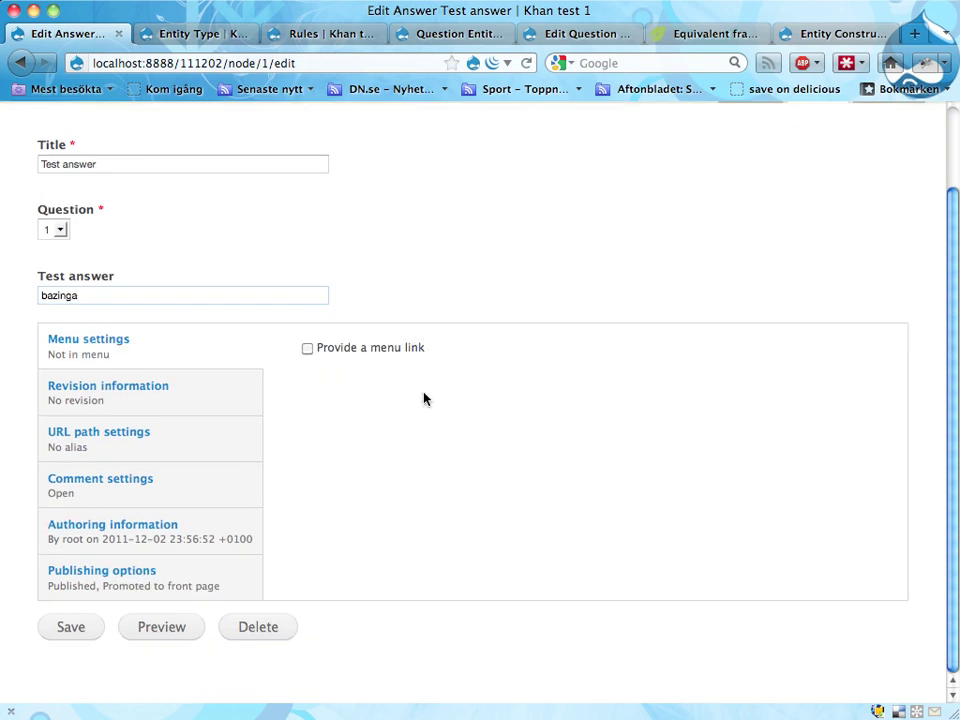
left_click(78, 629)
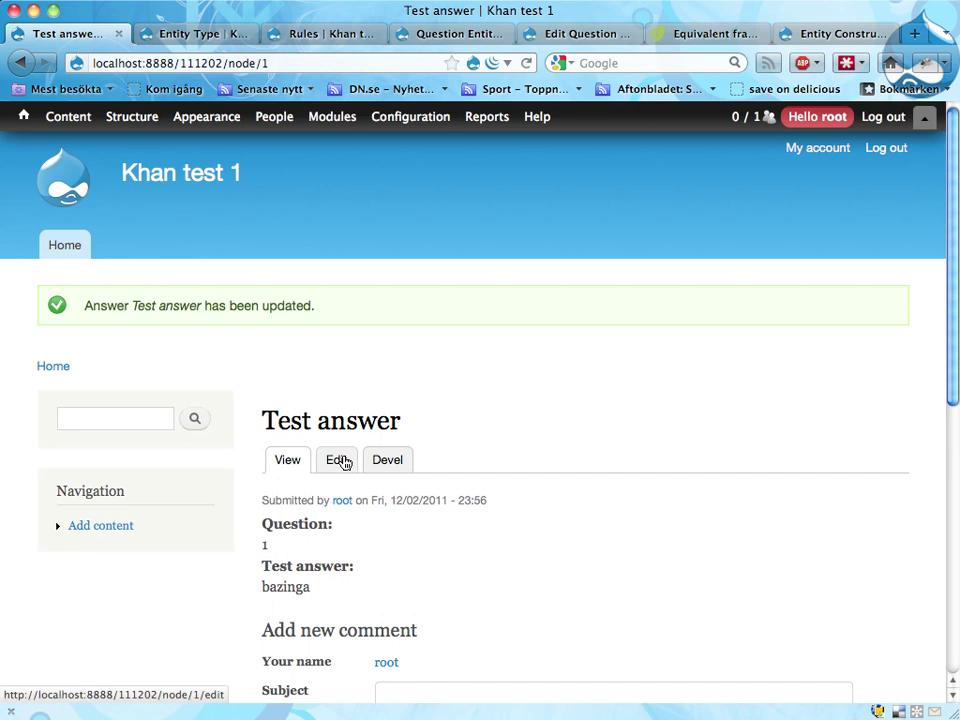
Change the test answer to 'three', save, and confirm the 'It is true.' message.
left_click(338, 460)
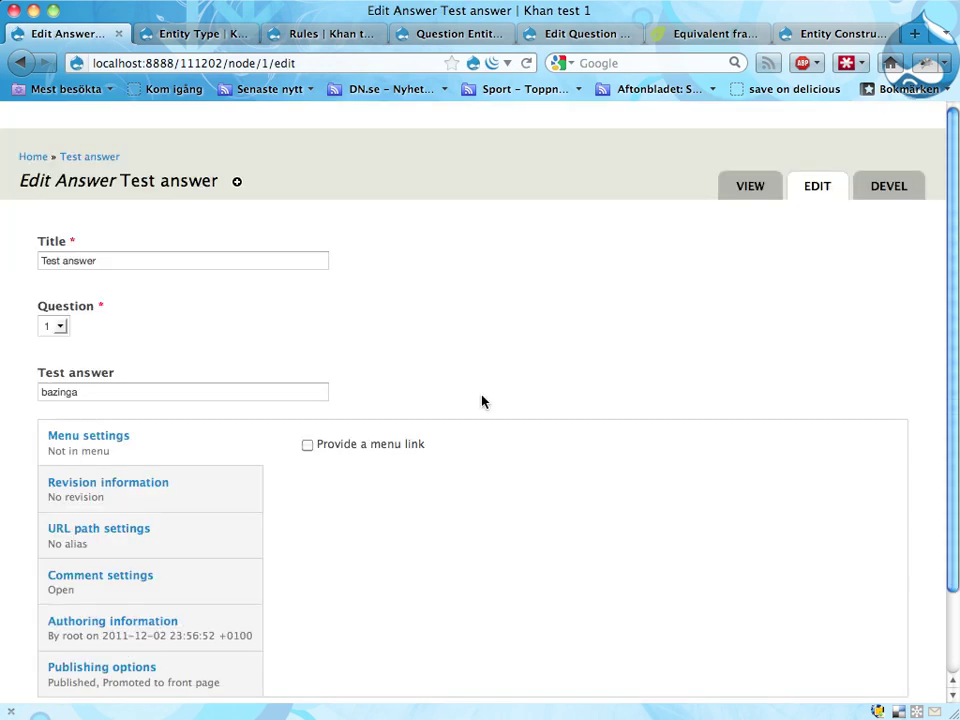
double_click(246, 393)
type("thre")
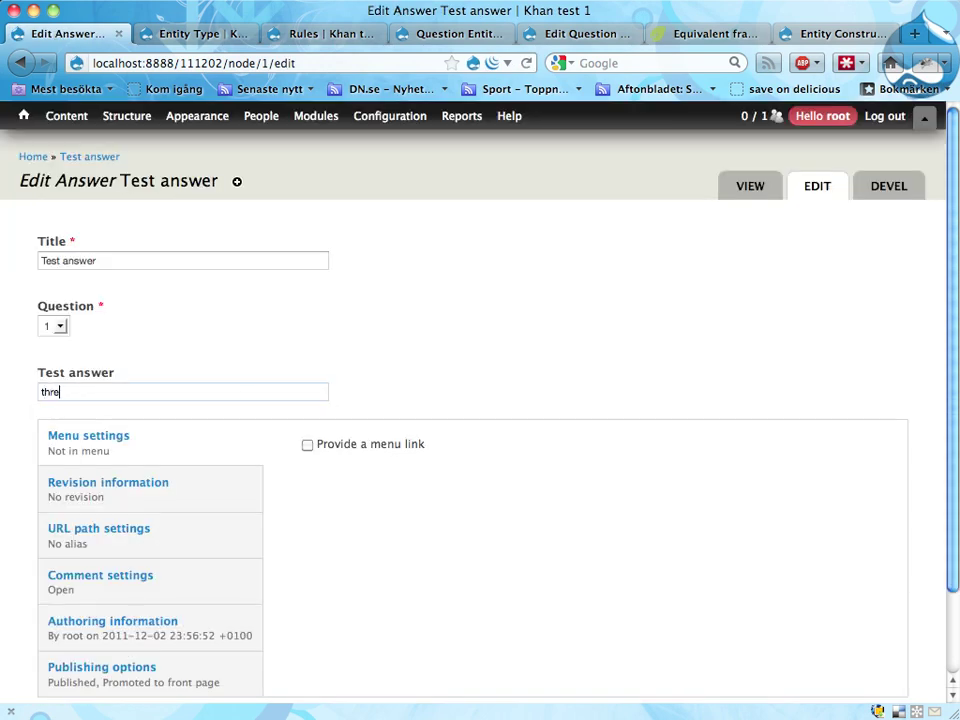
type("e")
scroll(345, 432, "down", 3)
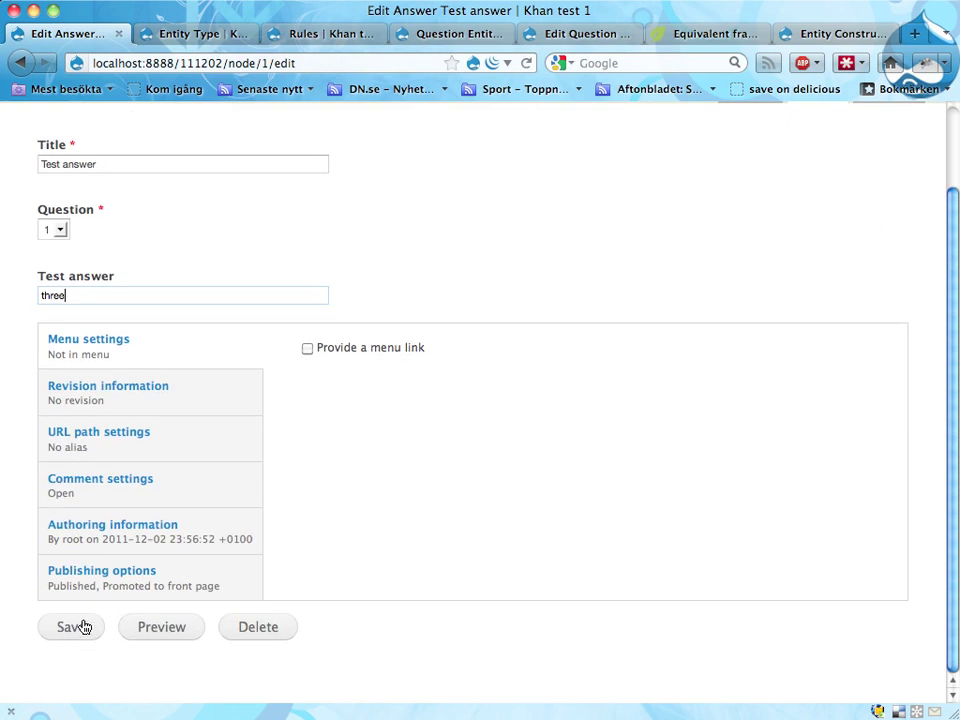
left_click(79, 626)
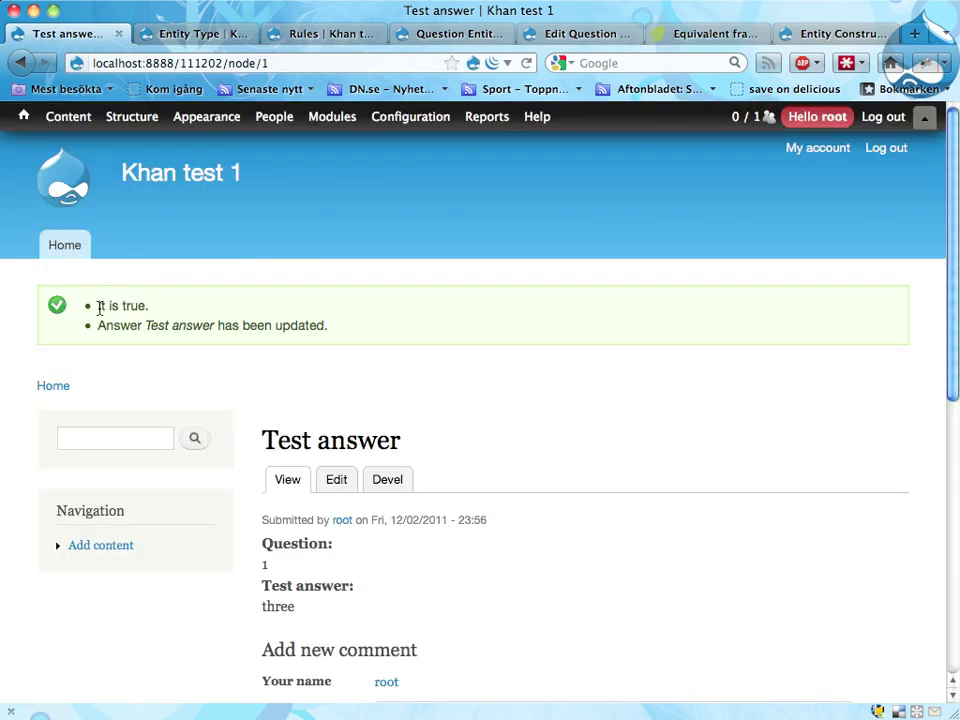
left_click_drag(98, 306, 184, 309)
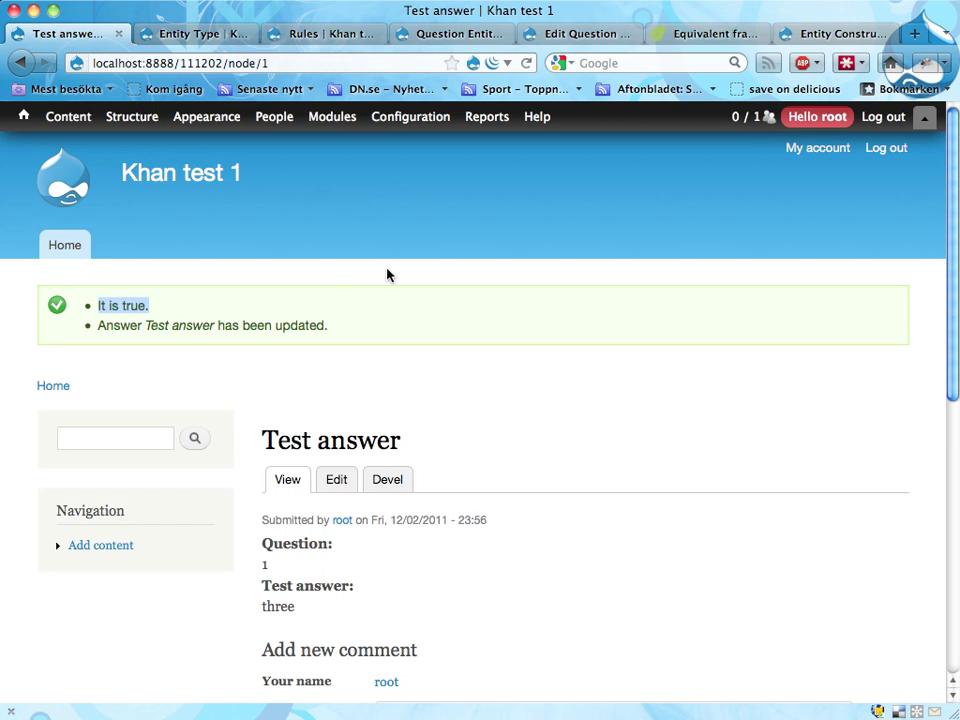
Open the Evaluate answer rule and inspect its field_answer_question and field_evaluation_component conditions.
mouse_move(410, 116)
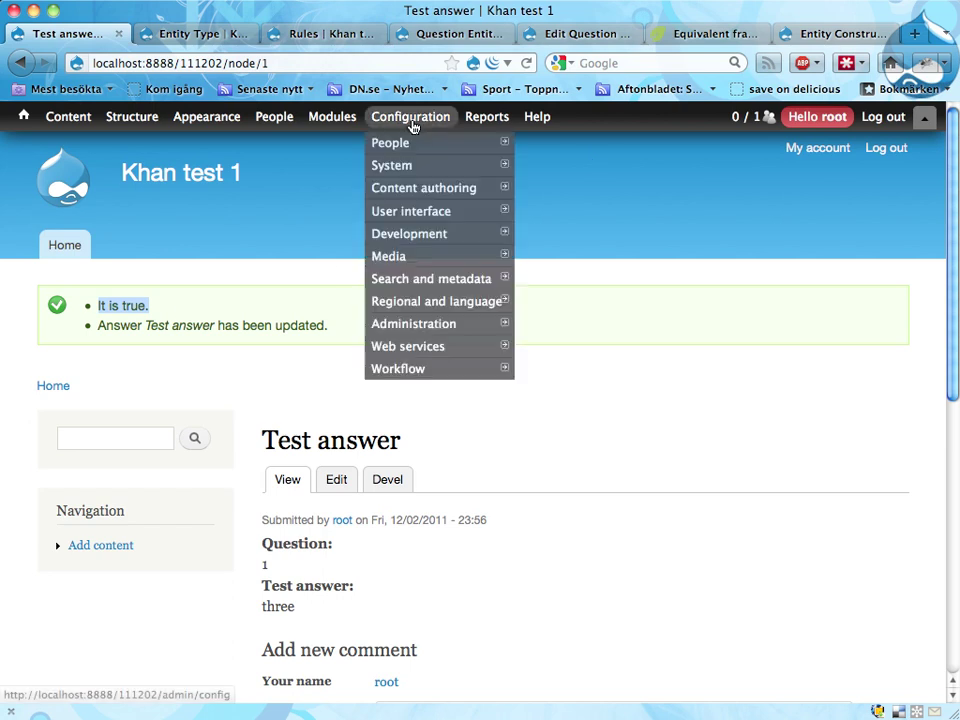
mouse_move(414, 371)
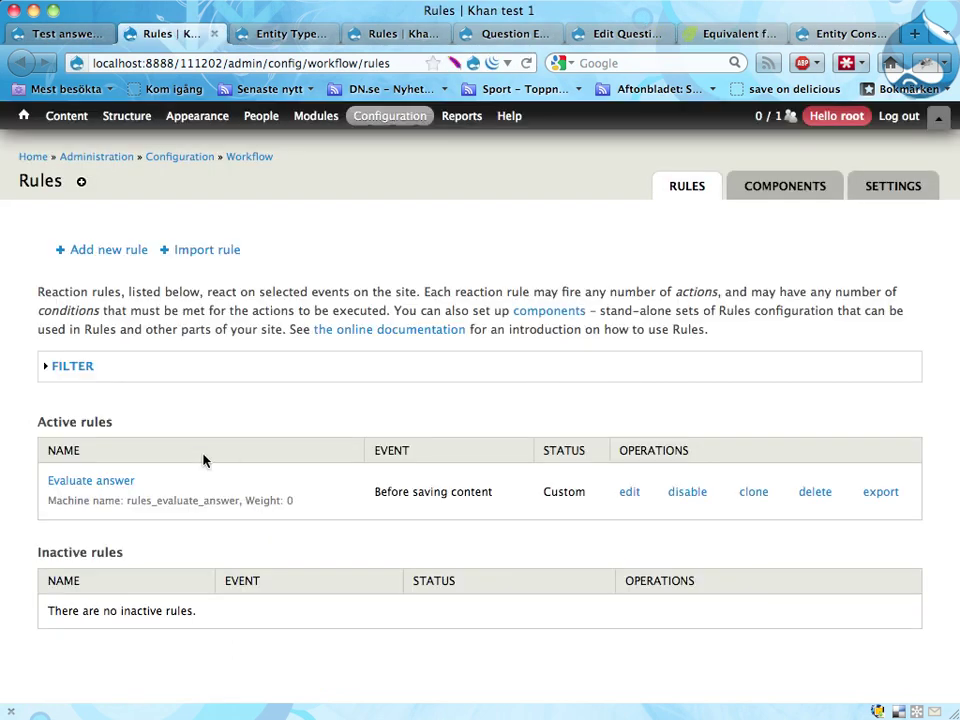
left_click(100, 488)
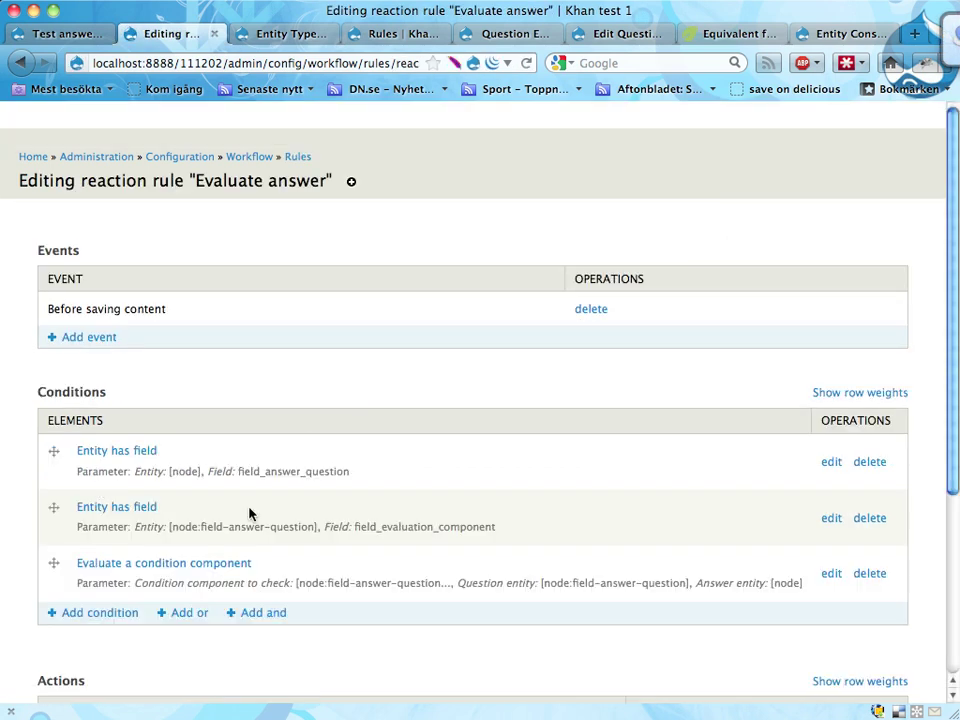
scroll(204, 475, "down", 2)
triple_click(192, 391)
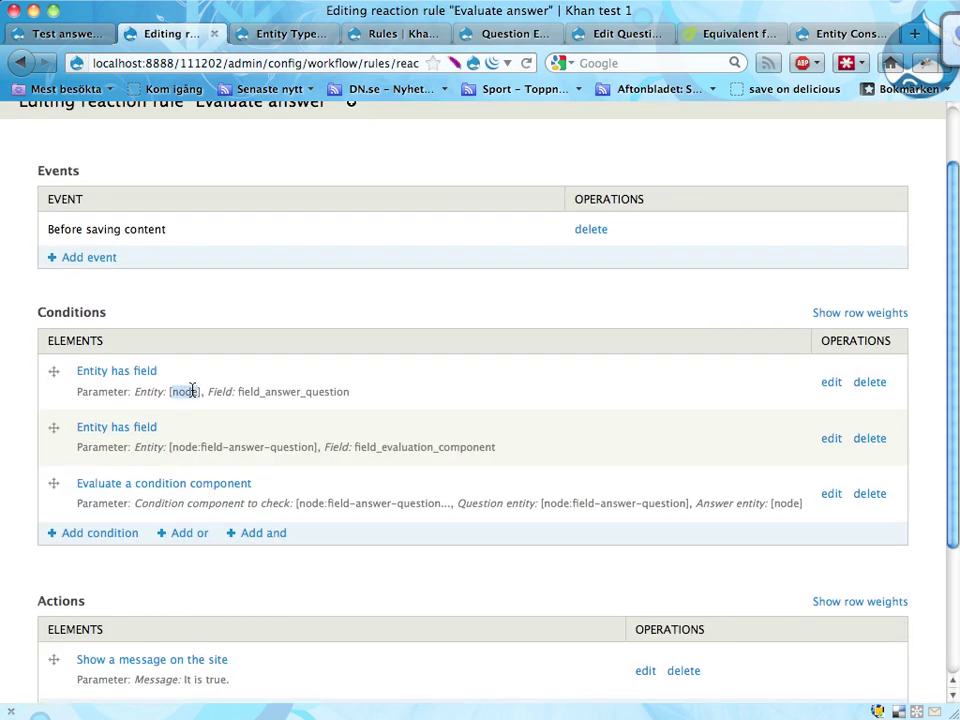
left_click(243, 396)
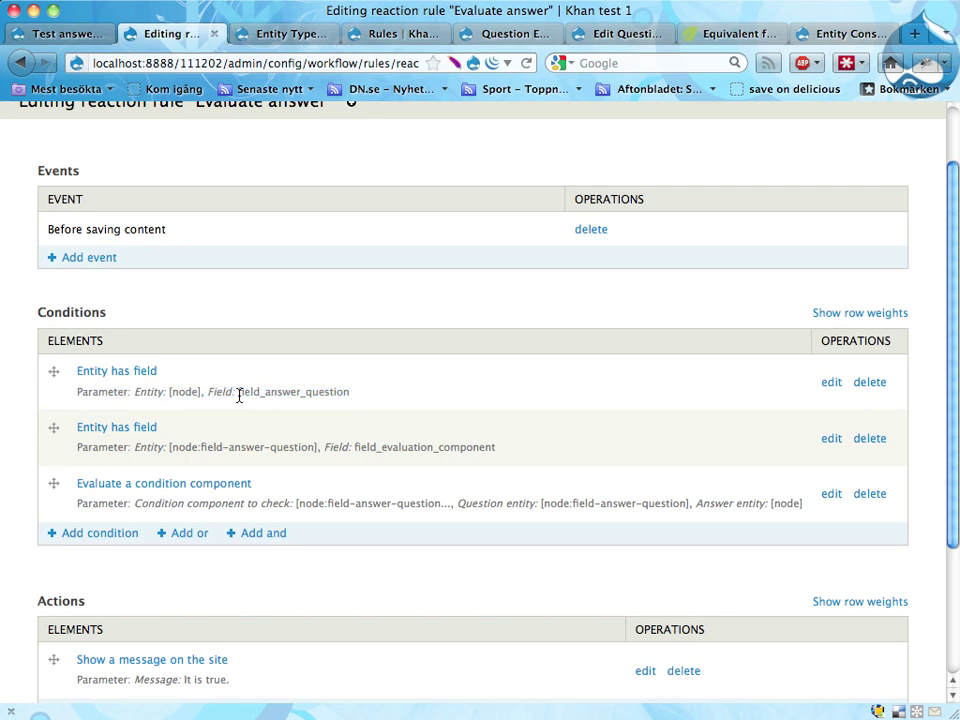
left_click_drag(238, 392, 336, 394)
triple_click(352, 402)
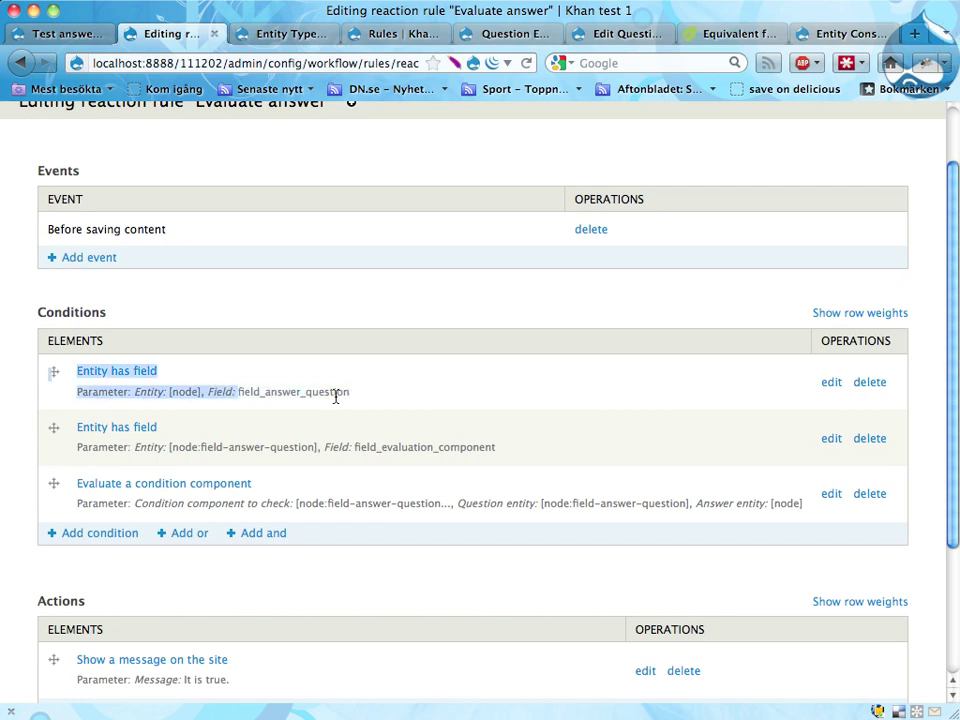
double_click(347, 392)
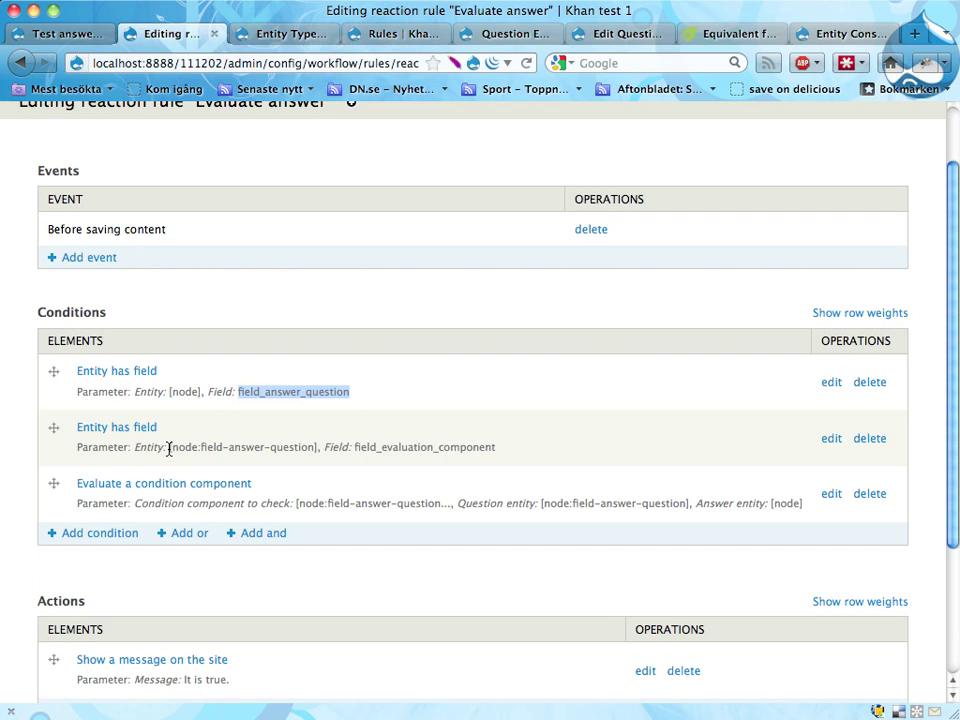
left_click_drag(169, 447, 508, 453)
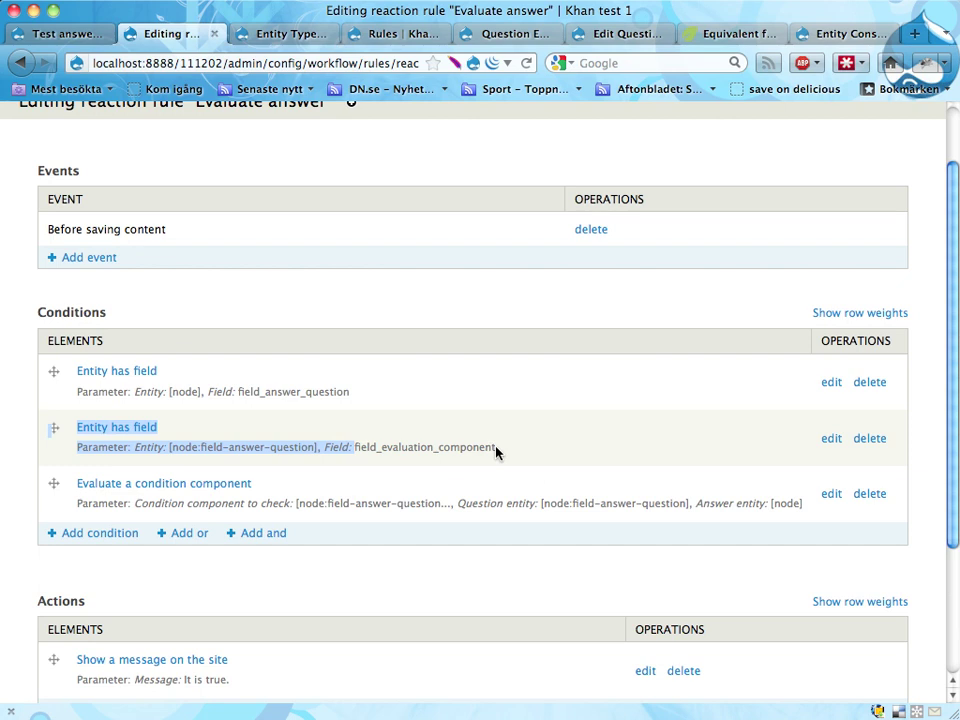
double_click(494, 448)
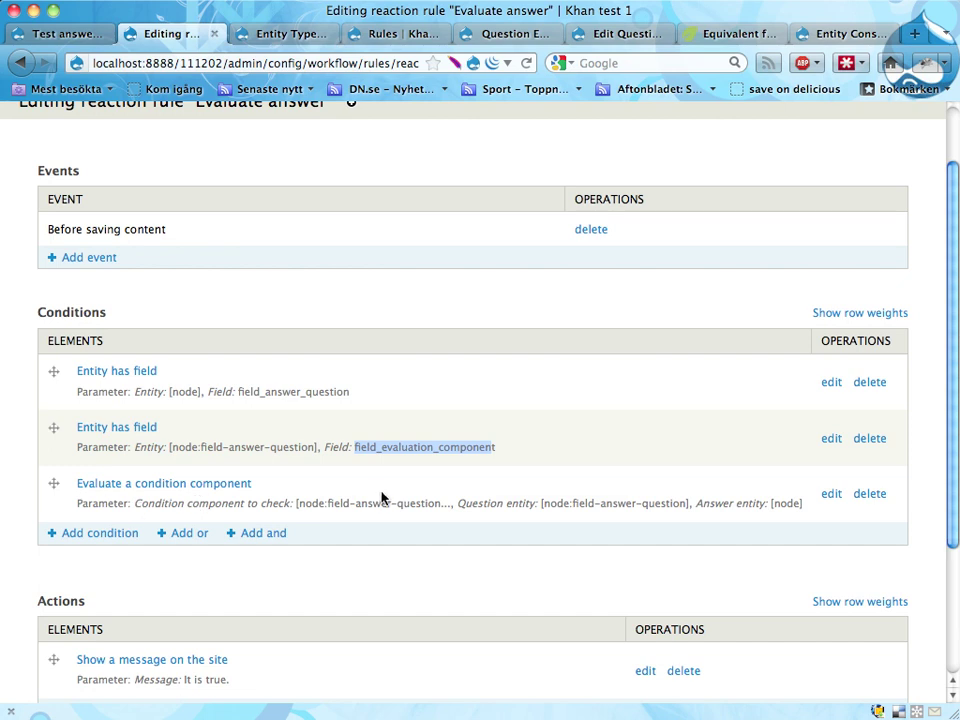
left_click(240, 485)
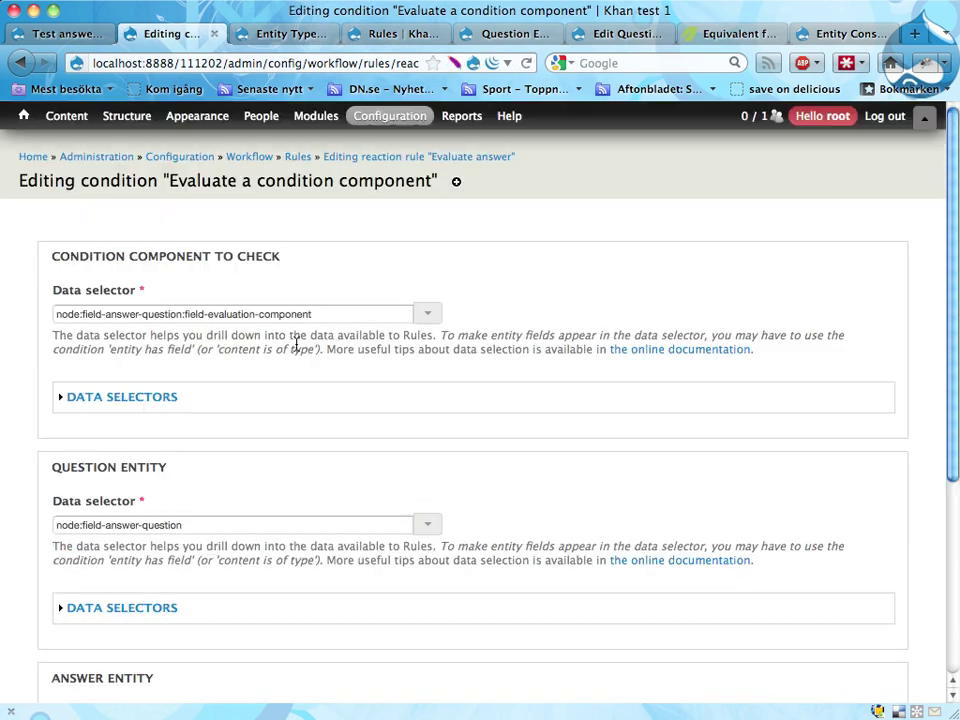
left_click(66, 316)
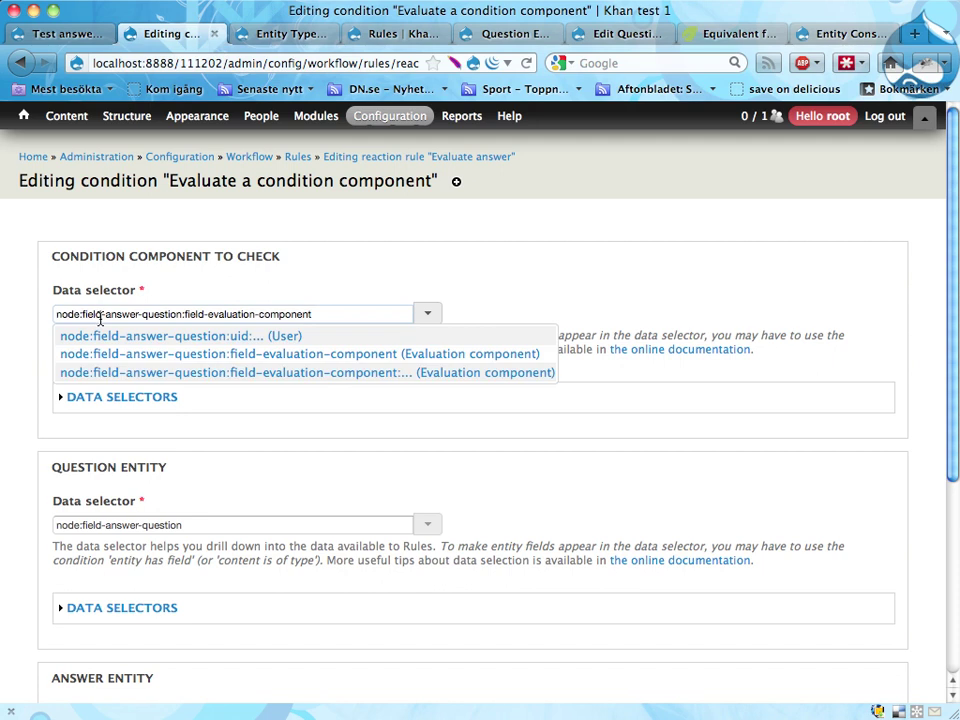
left_click_drag(97, 314, 339, 313)
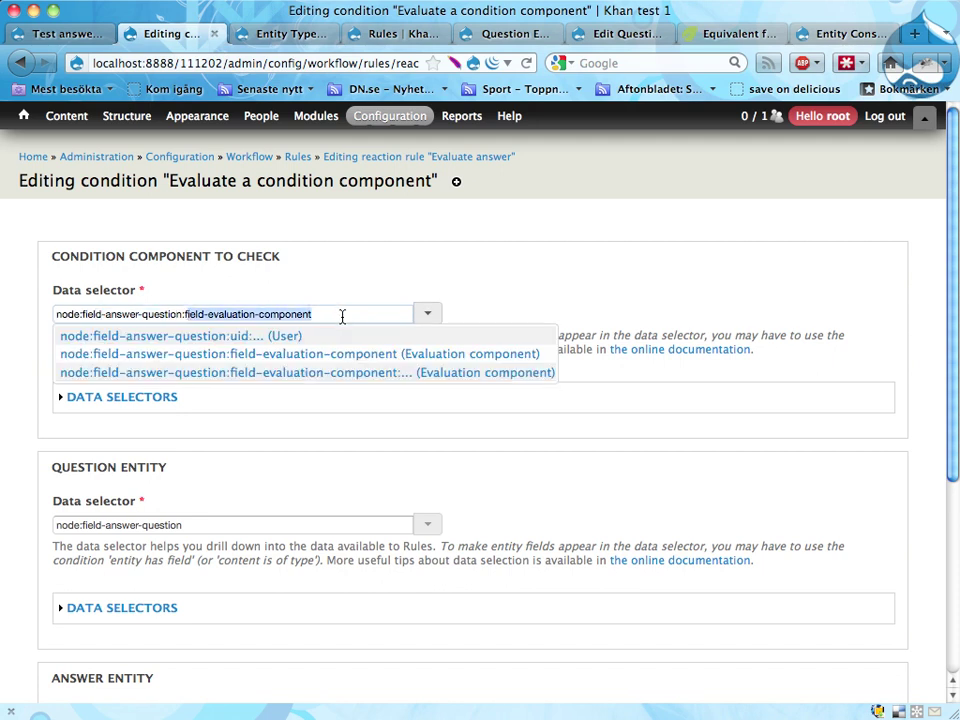
left_click(342, 316)
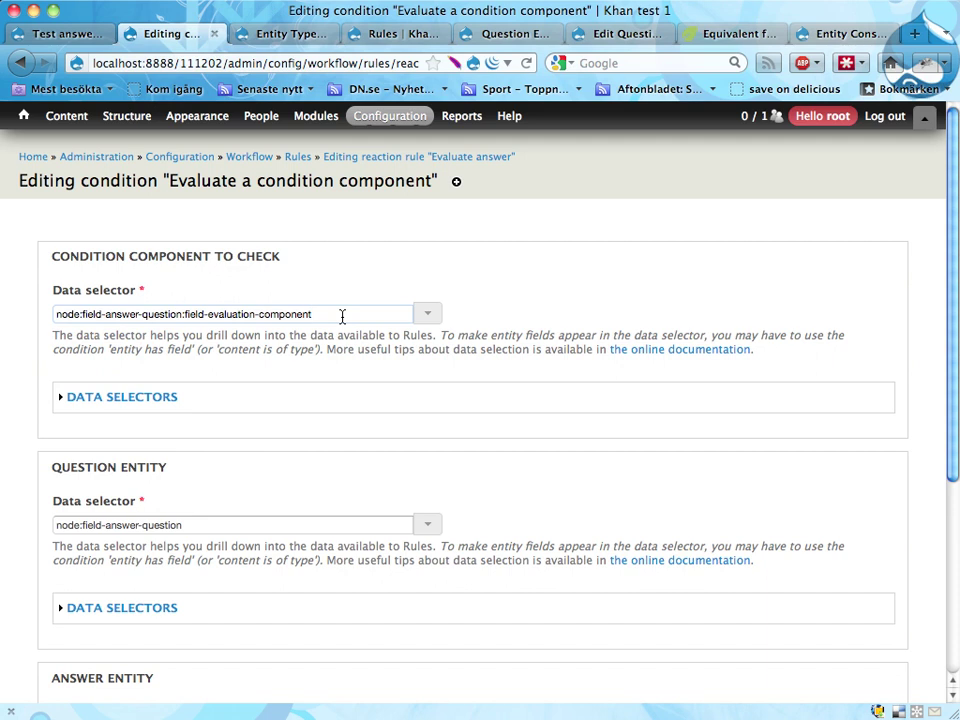
scroll(440, 404, "down", 4)
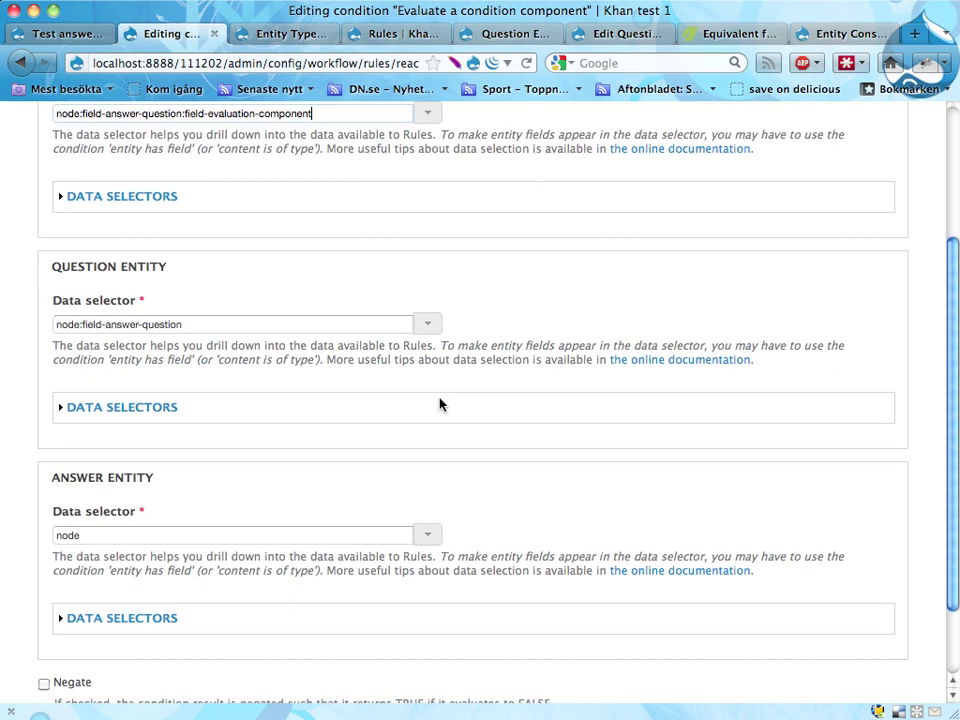
scroll(440, 404, "up", 3)
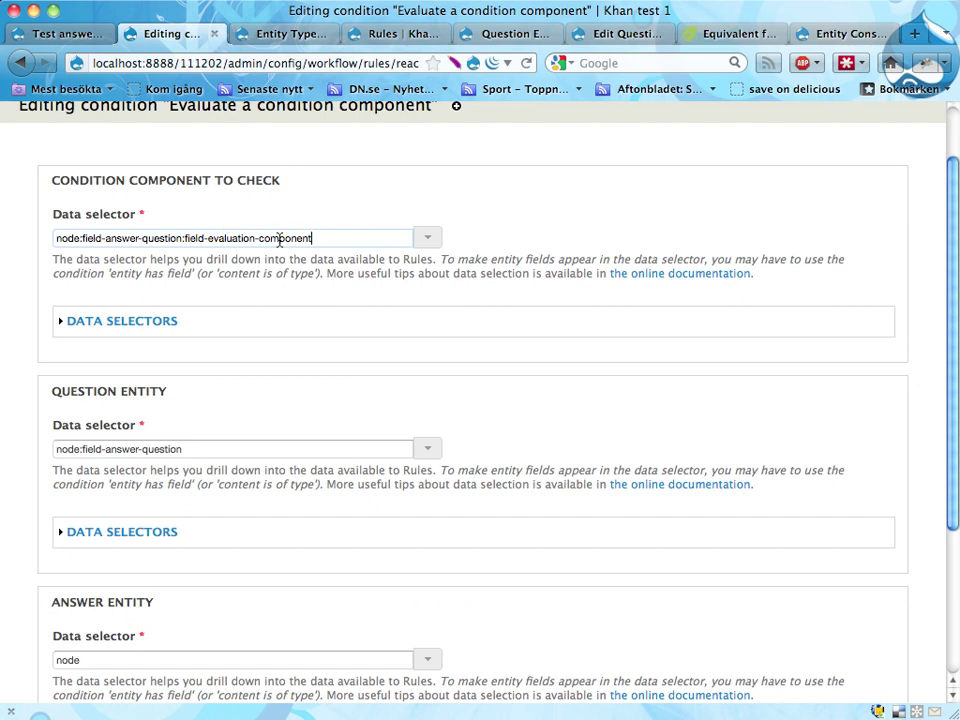
scroll(264, 414, "down", 3)
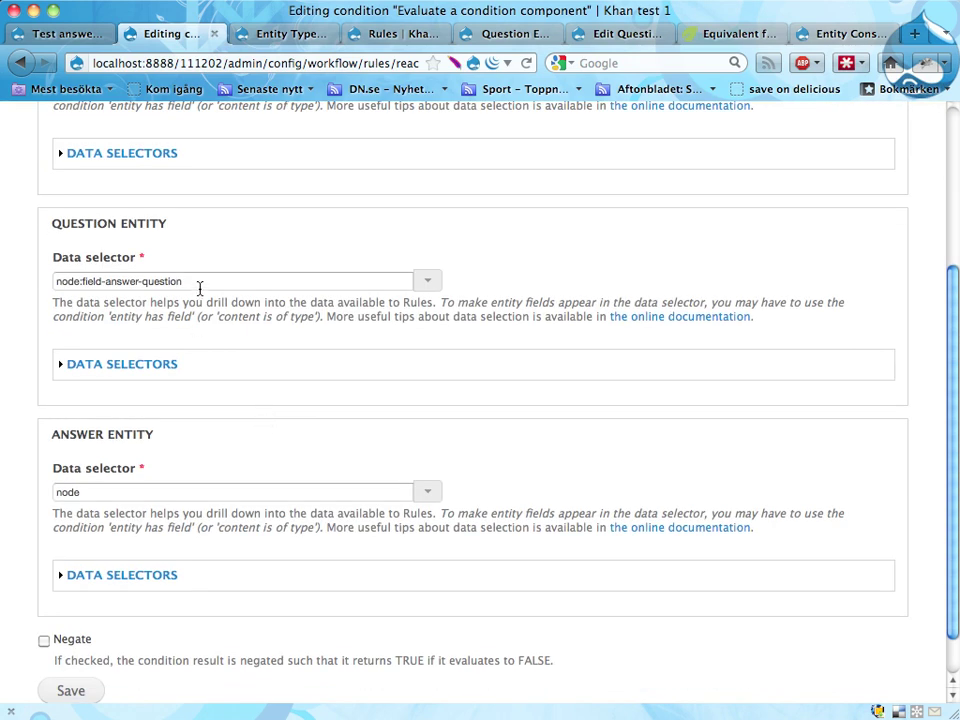
left_click_drag(200, 288, 26, 270)
left_click(546, 274)
left_click_drag(199, 491, 24, 447)
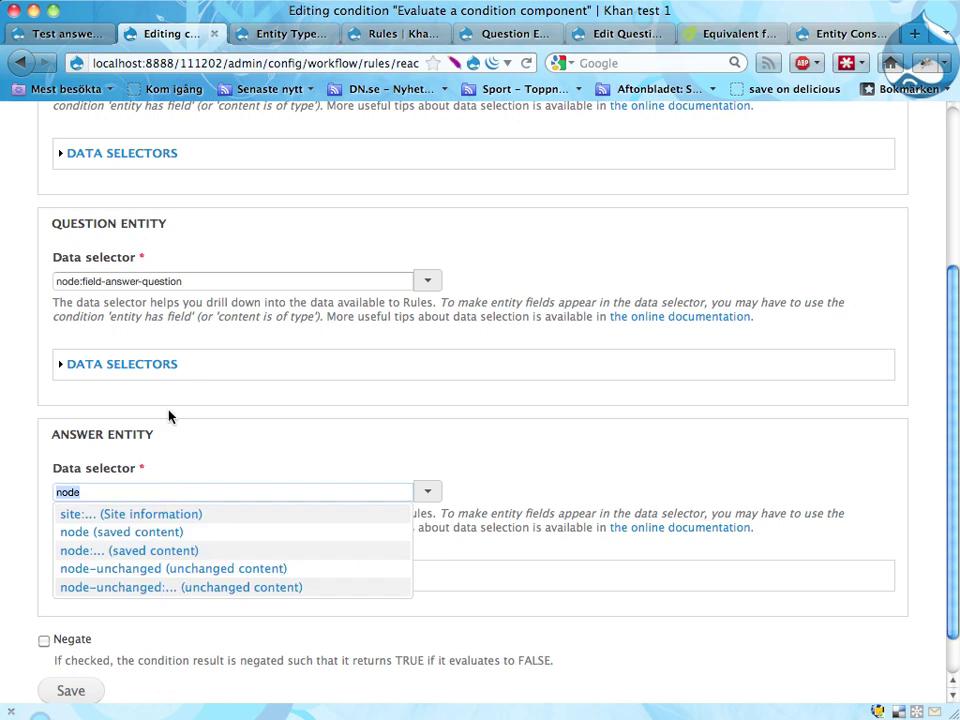
left_click(219, 304)
left_click_drag(219, 281, 18, 268)
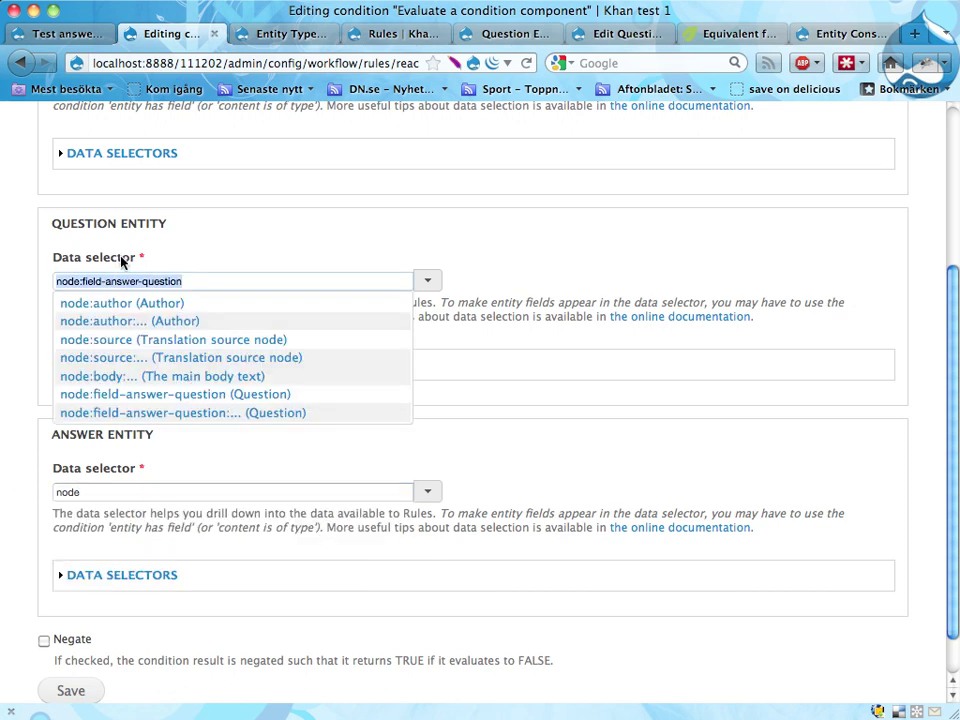
left_click(336, 229)
scroll(363, 252, "up", 5)
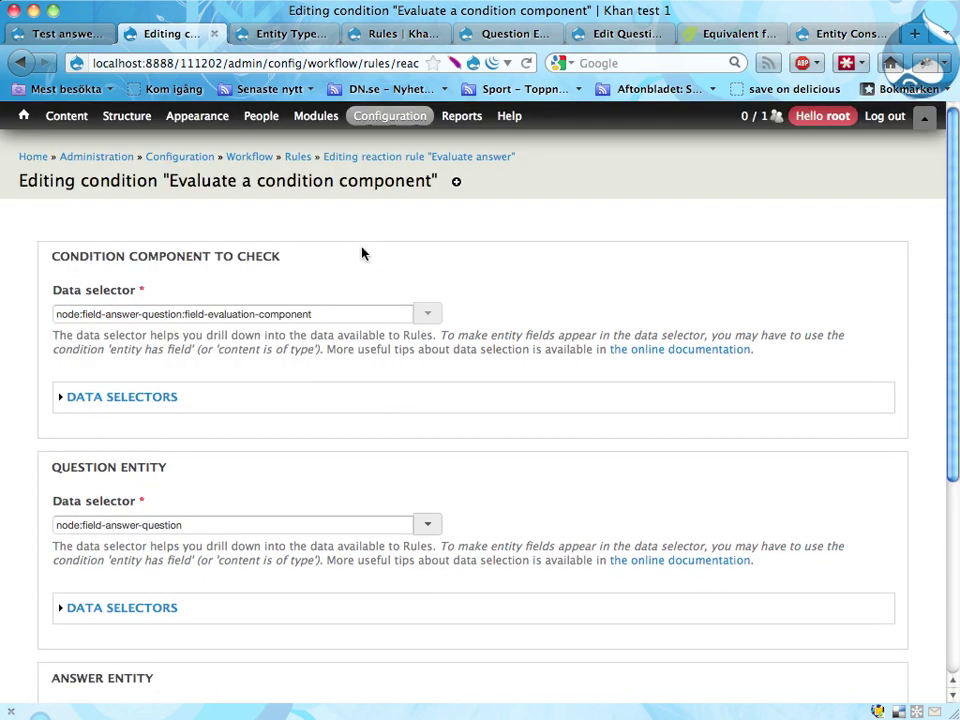
Open the 'Is one of' component from Rules Components and inspect its first condition's parameters.
mouse_move(394, 124)
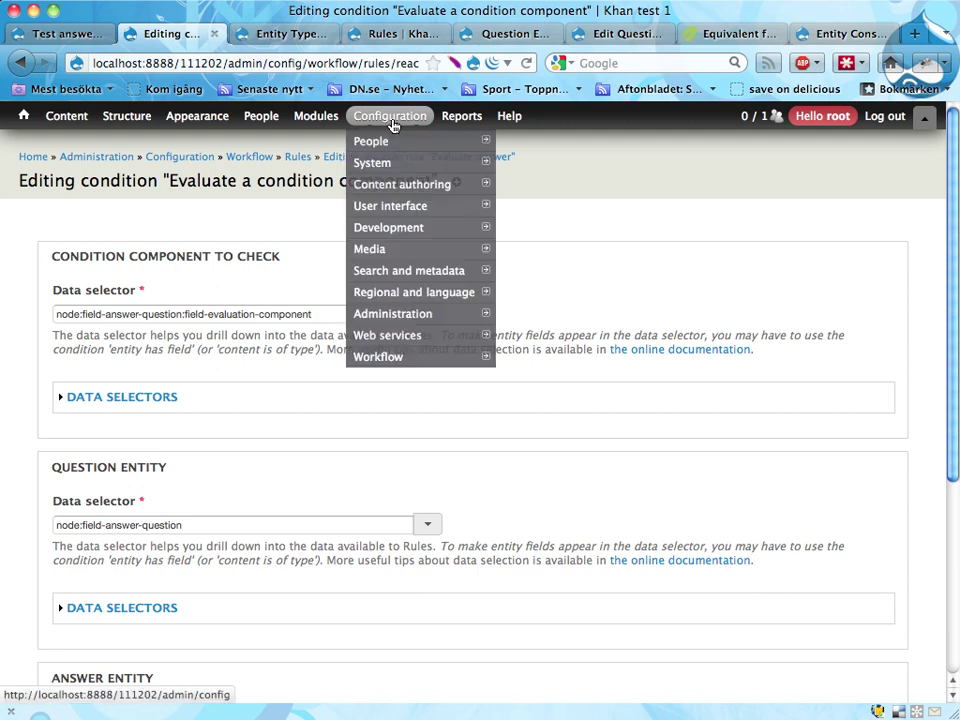
mouse_move(381, 359)
mouse_move(553, 356)
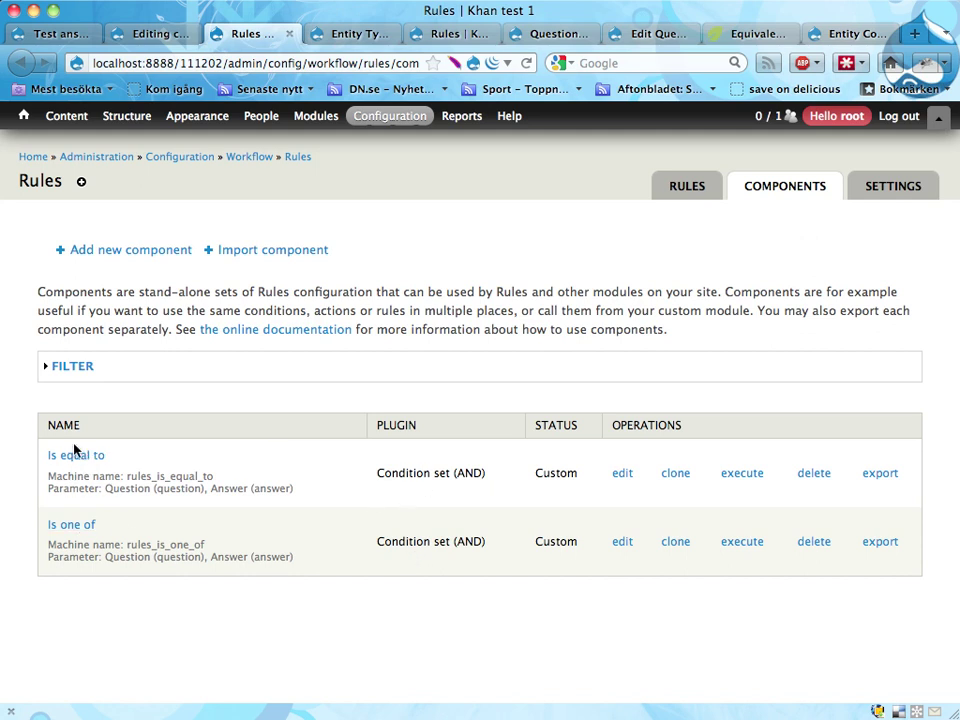
left_click(71, 526)
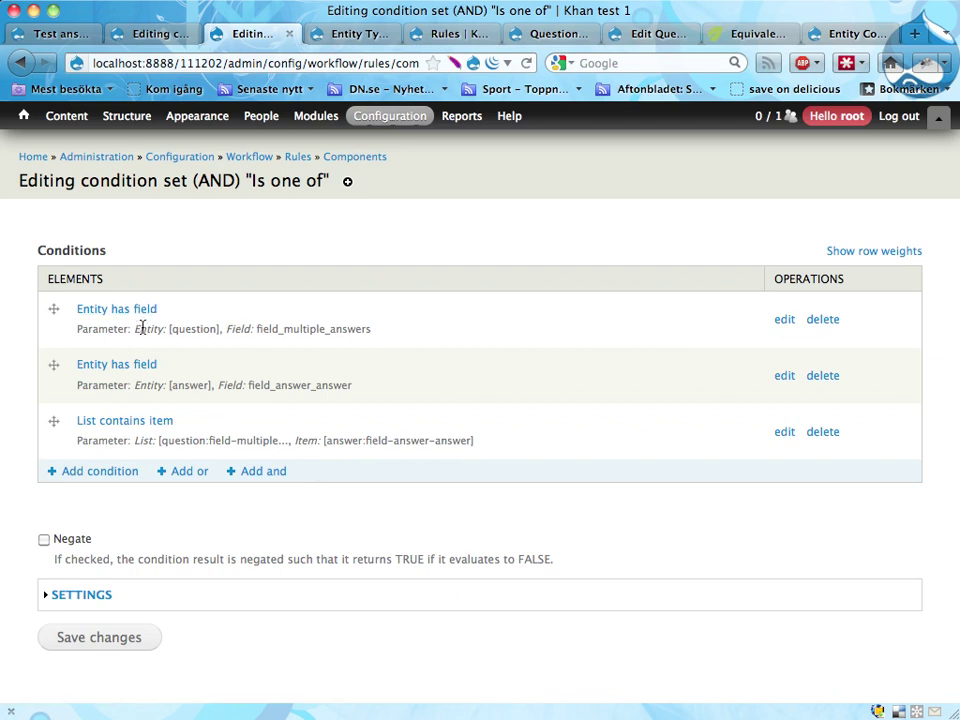
left_click_drag(135, 331, 50, 306)
left_click_drag(400, 336, 370, 333)
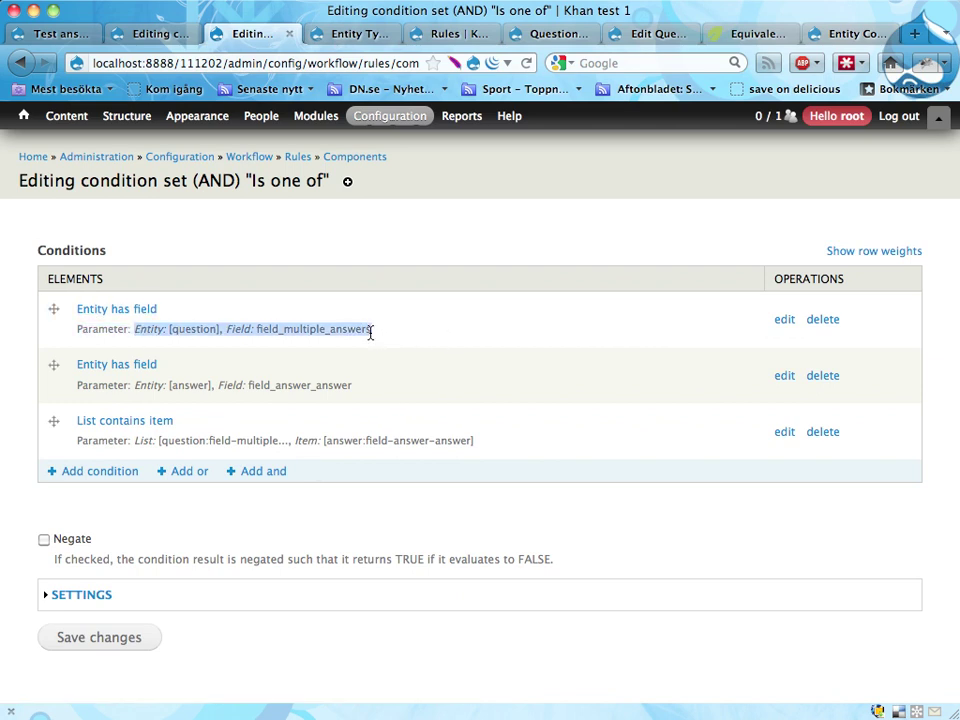
Expand the condition set's settings and inspect the first condition's field_multiple_answers parameter.
left_click(80, 595)
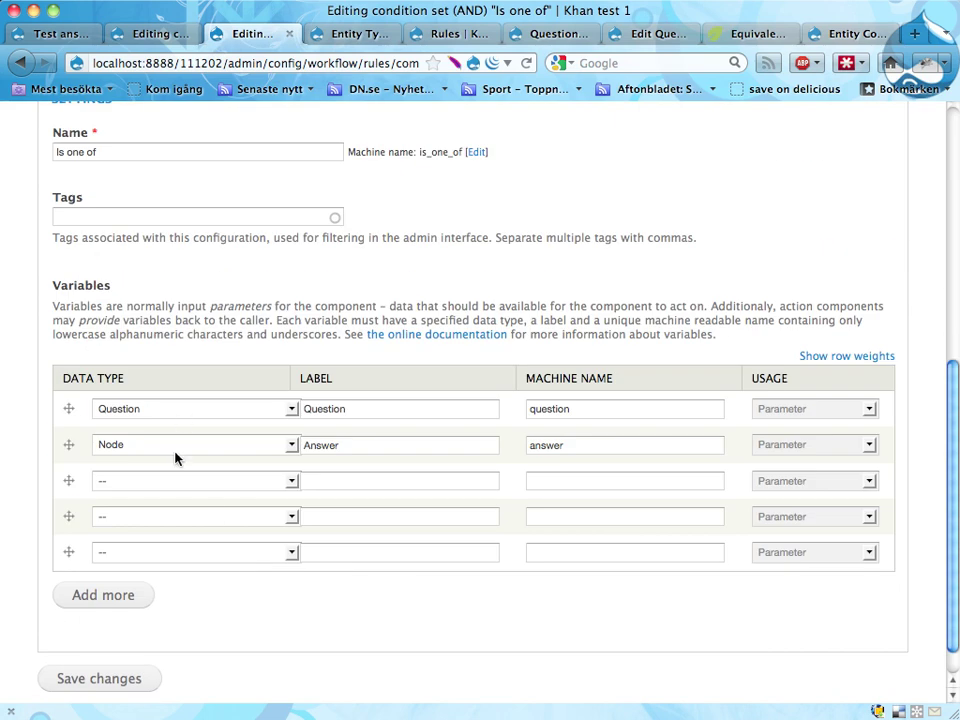
scroll(210, 449, "up", 8)
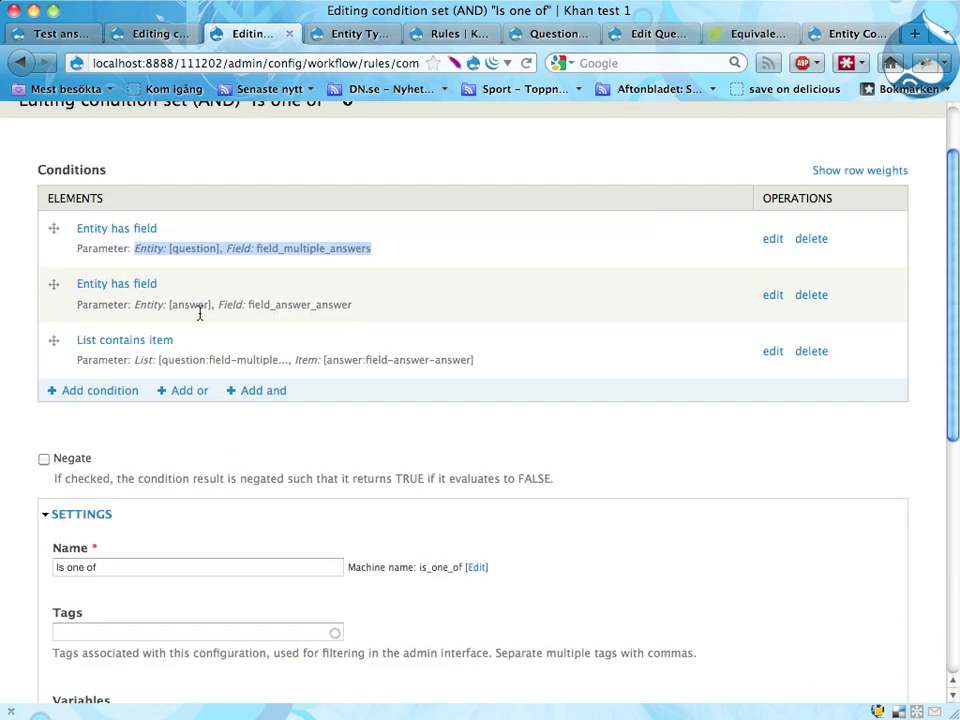
double_click(191, 248)
left_click_drag(256, 248, 52, 228)
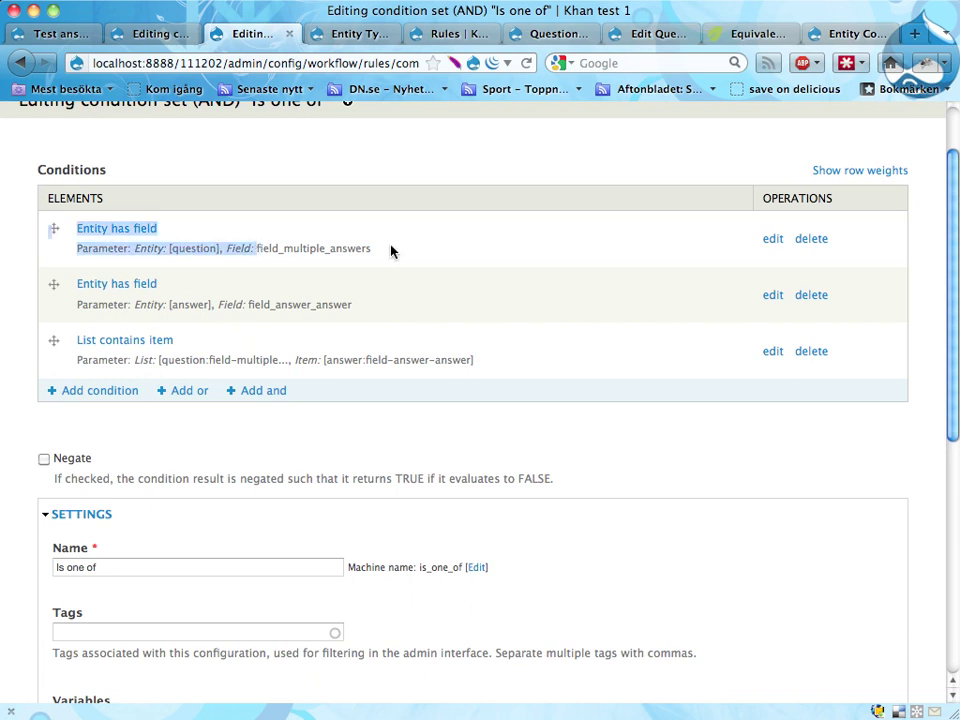
double_click(368, 249)
scroll(405, 262, "up", 2)
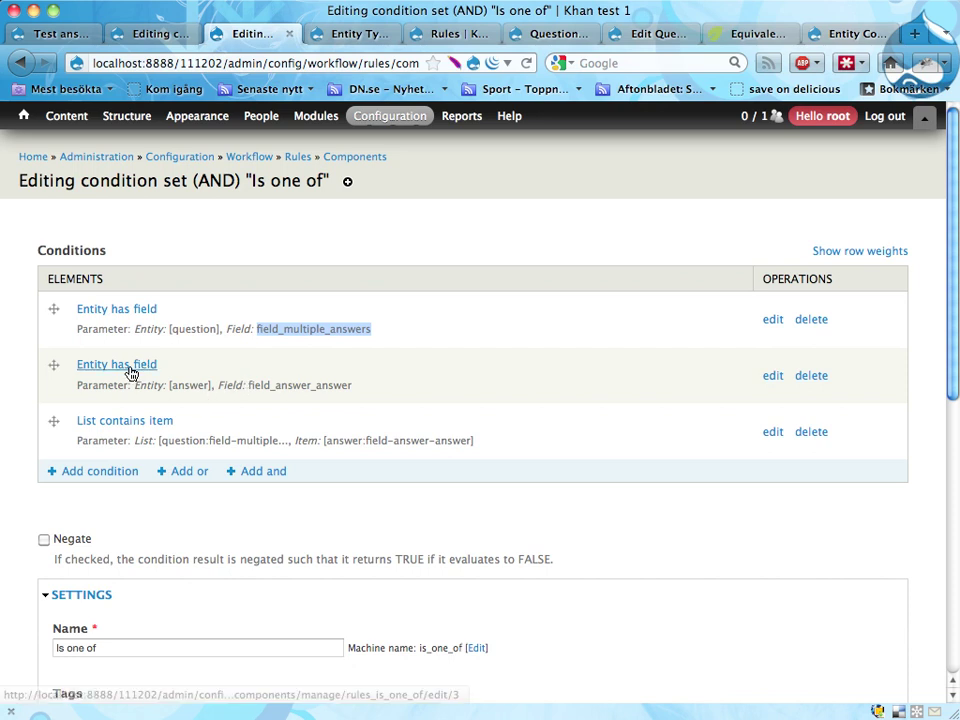
left_click(185, 385)
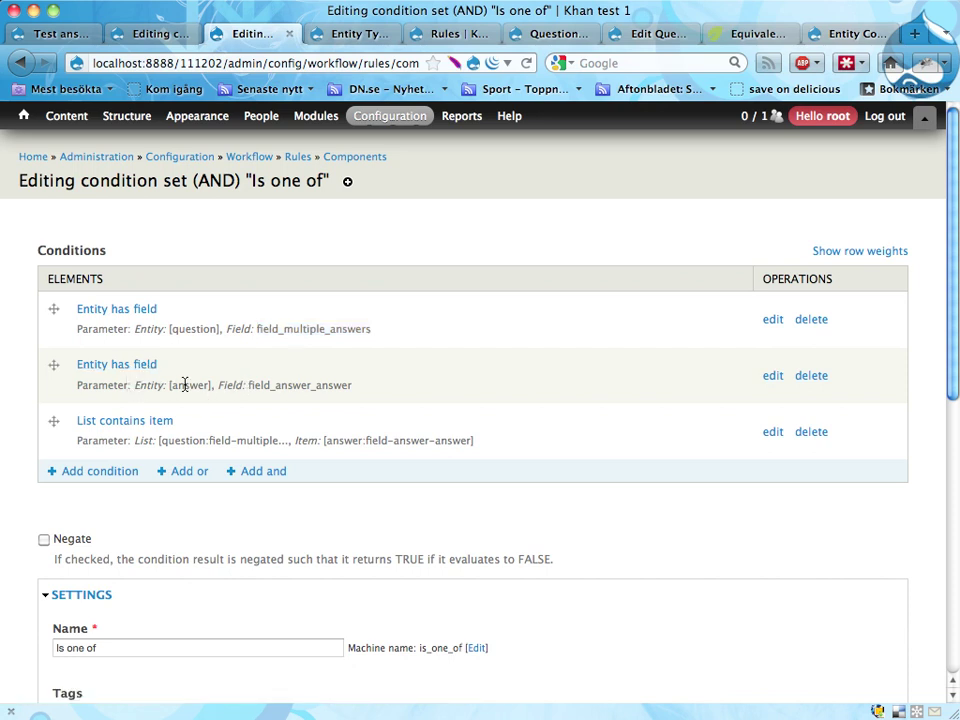
Compare the second condition's answer field, then return to Components and the Question Entities tab.
left_click_drag(249, 385, 62, 362)
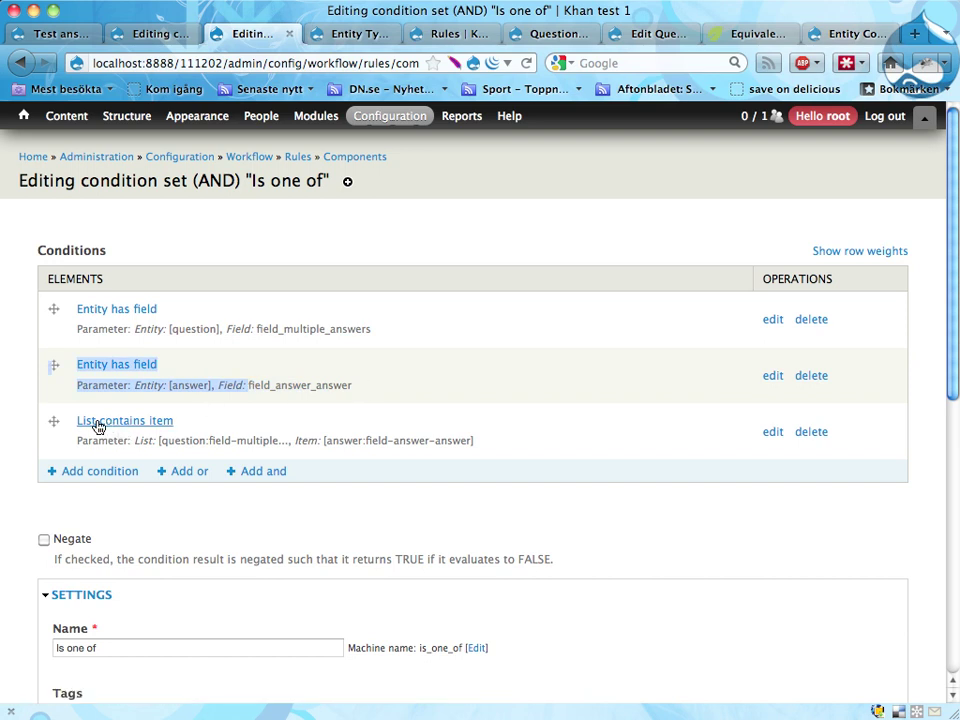
left_click_drag(268, 328, 369, 328)
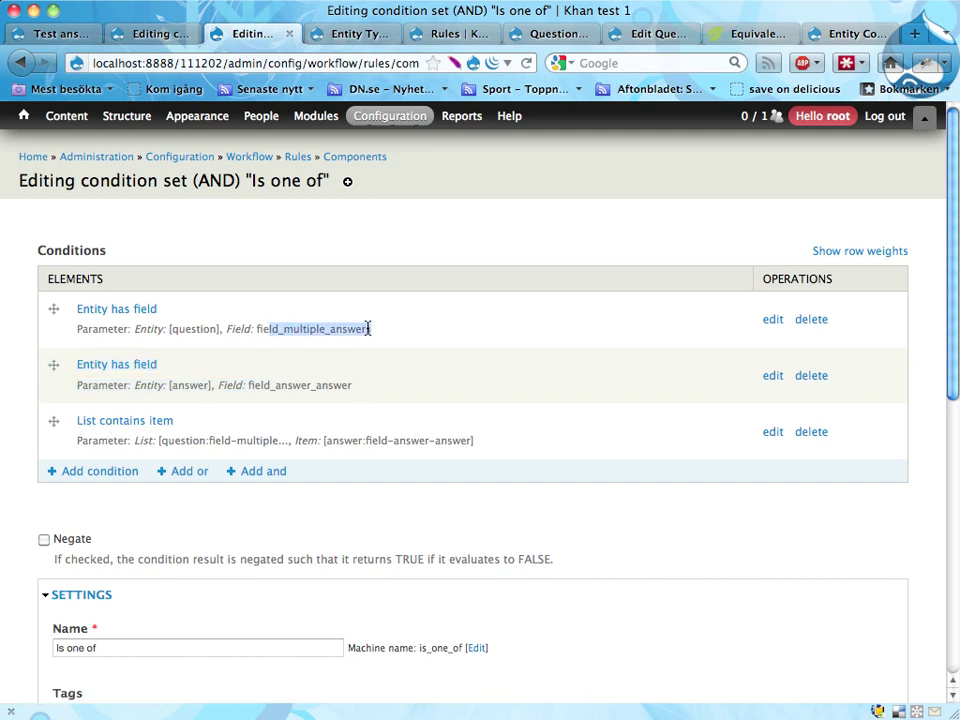
left_click_drag(288, 385, 352, 385)
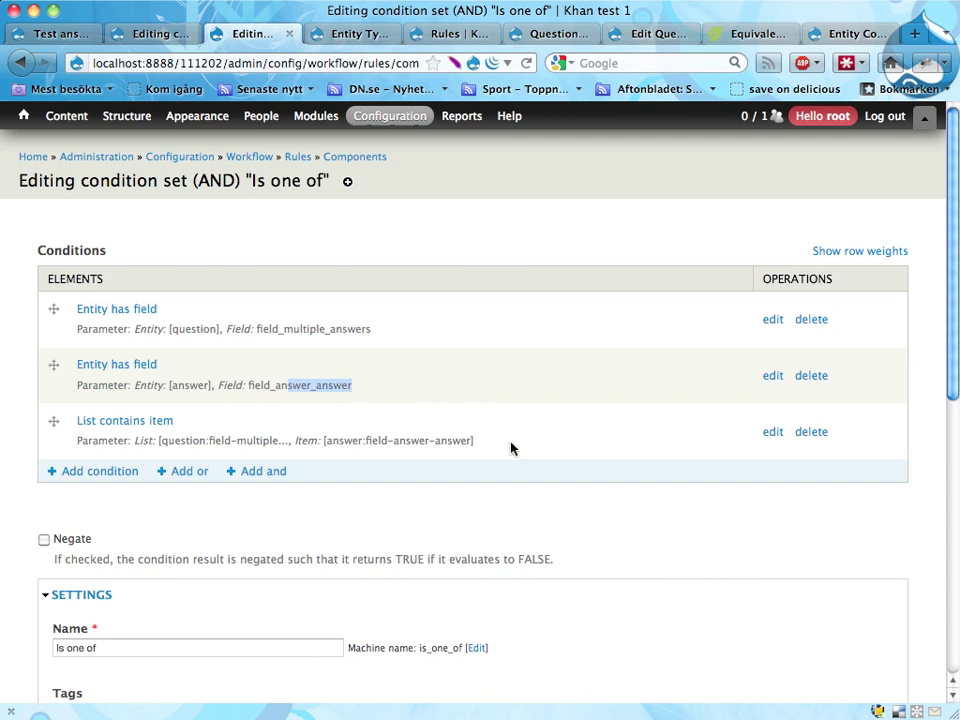
scroll(512, 448, "down", 1)
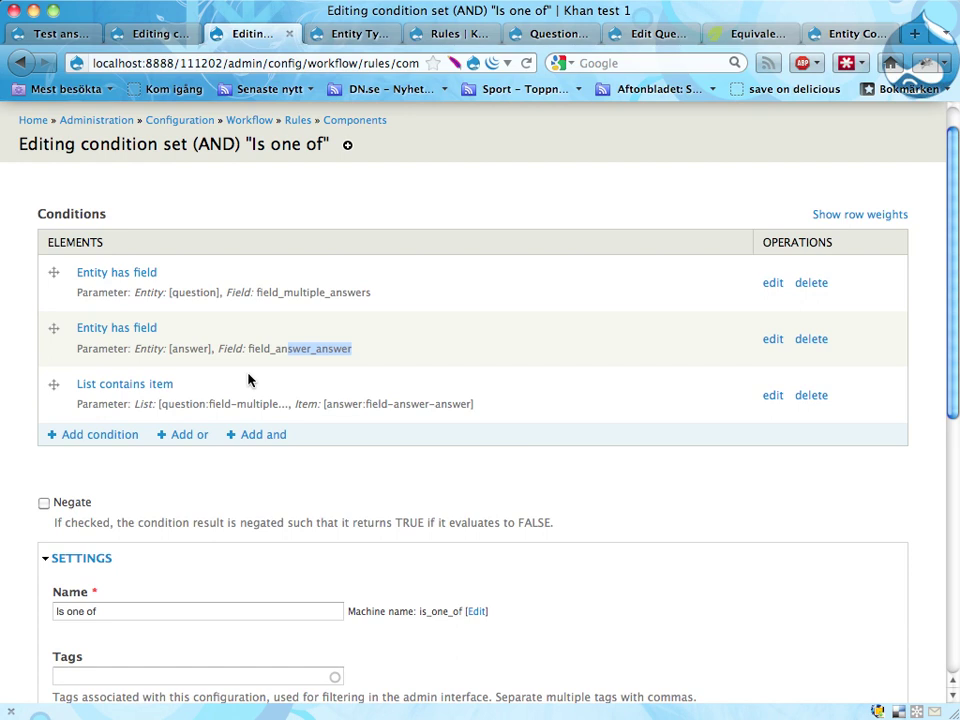
scroll(431, 339, "up", 1)
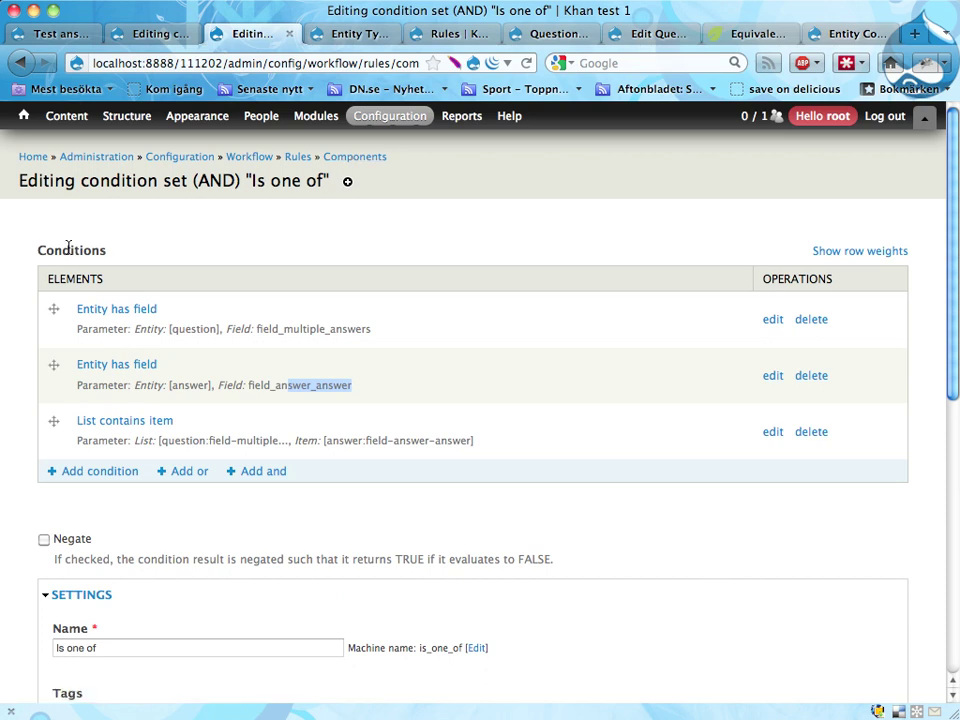
left_click(38, 250)
left_click_drag(38, 250, 123, 253)
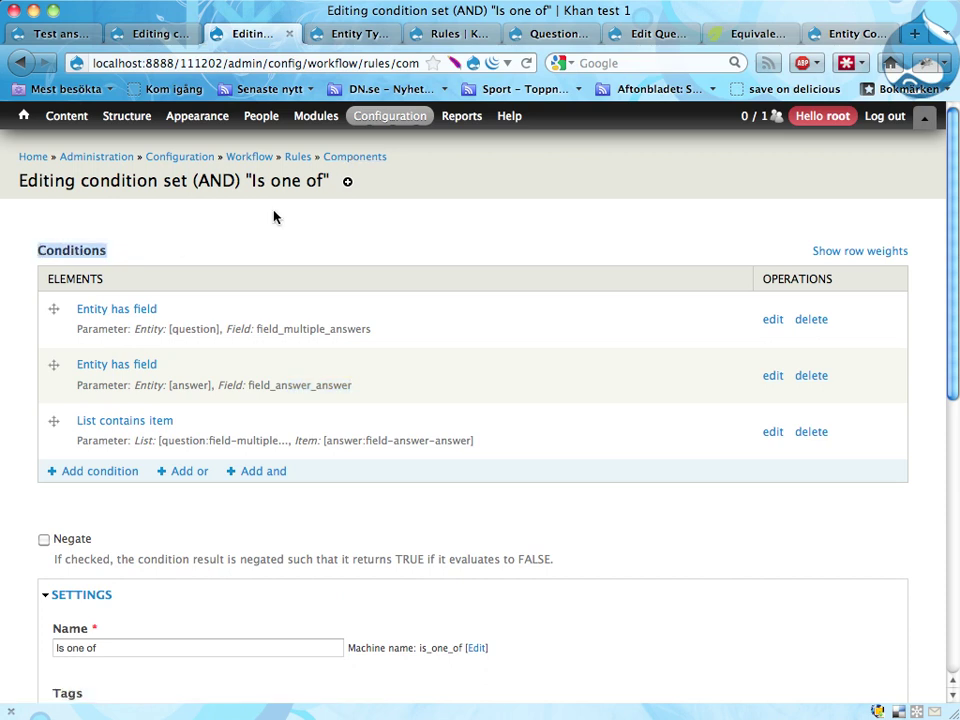
left_click(340, 157)
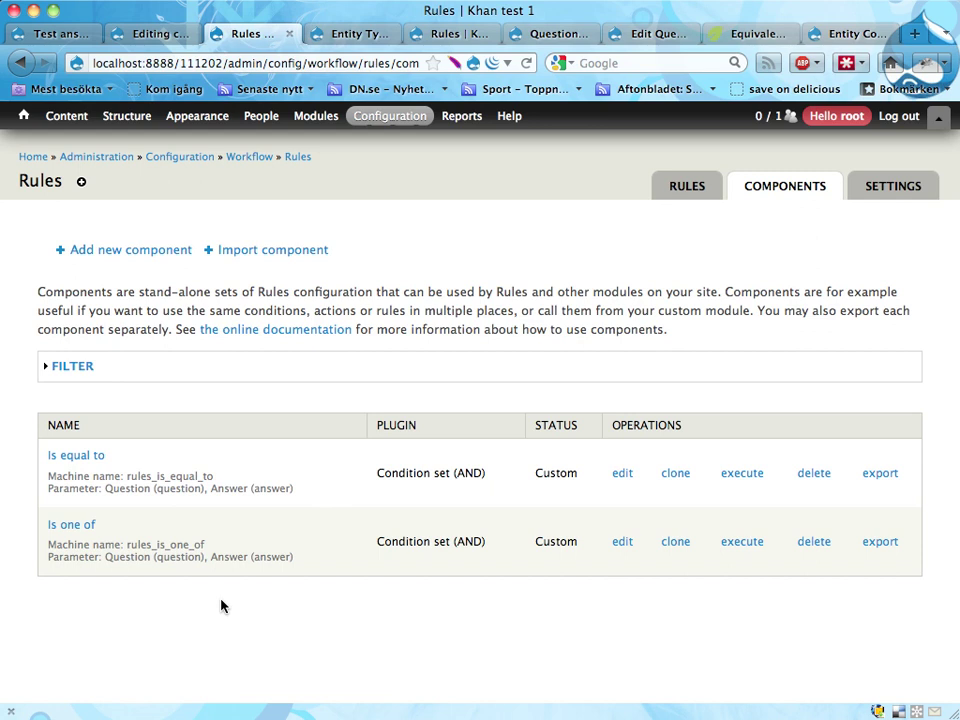
left_click(530, 35)
On question entity 1's edit form, keep 'Is one of' as the Evaluation component.
mouse_move(462, 116)
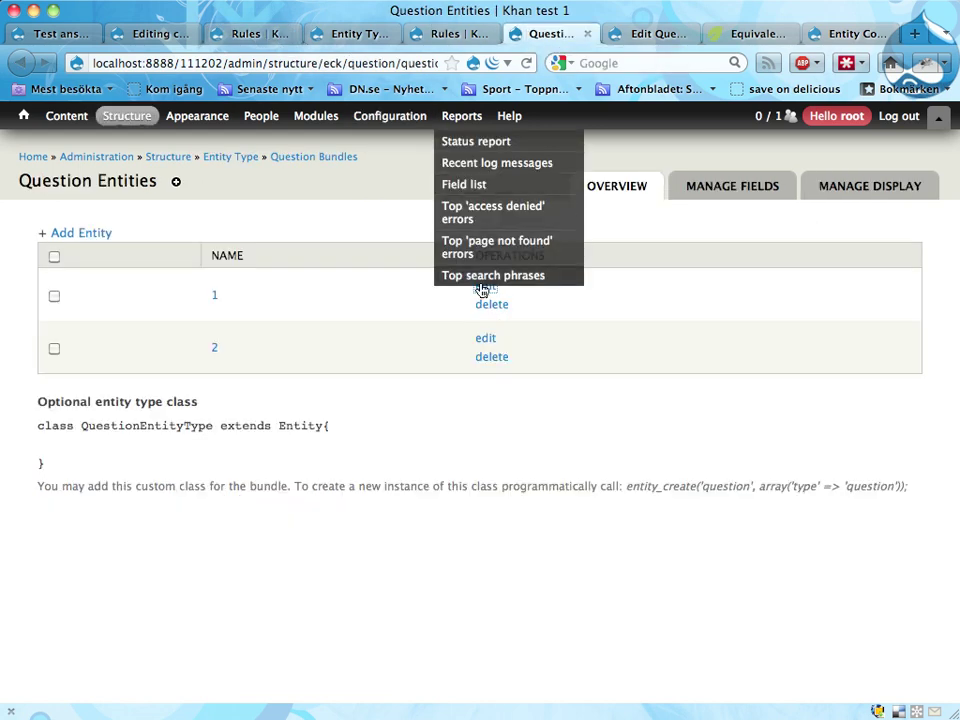
left_click(660, 34)
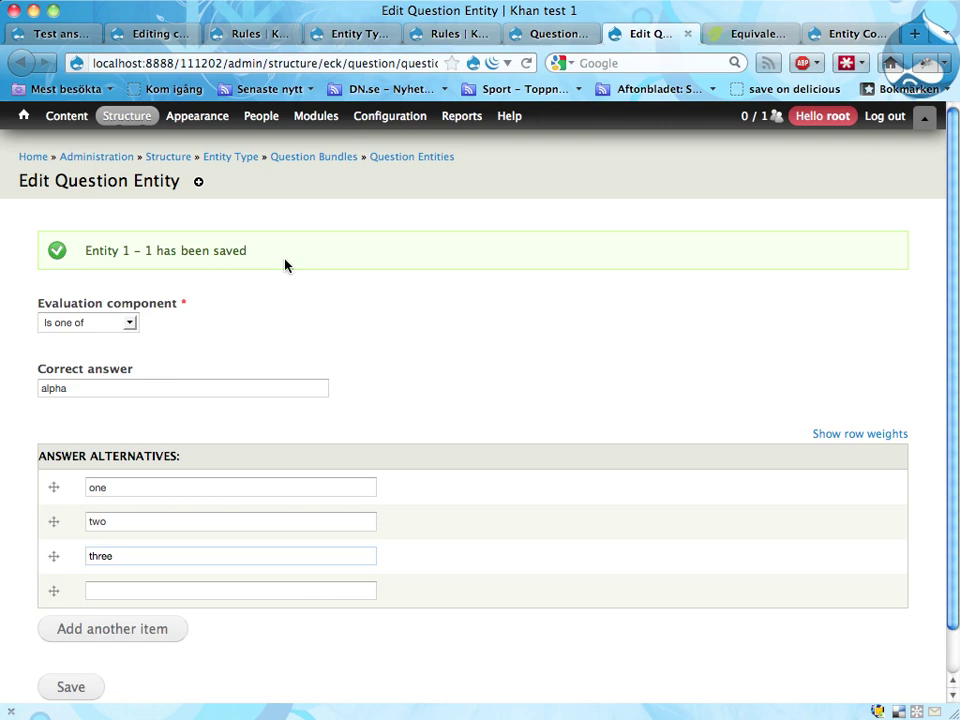
left_click(104, 324)
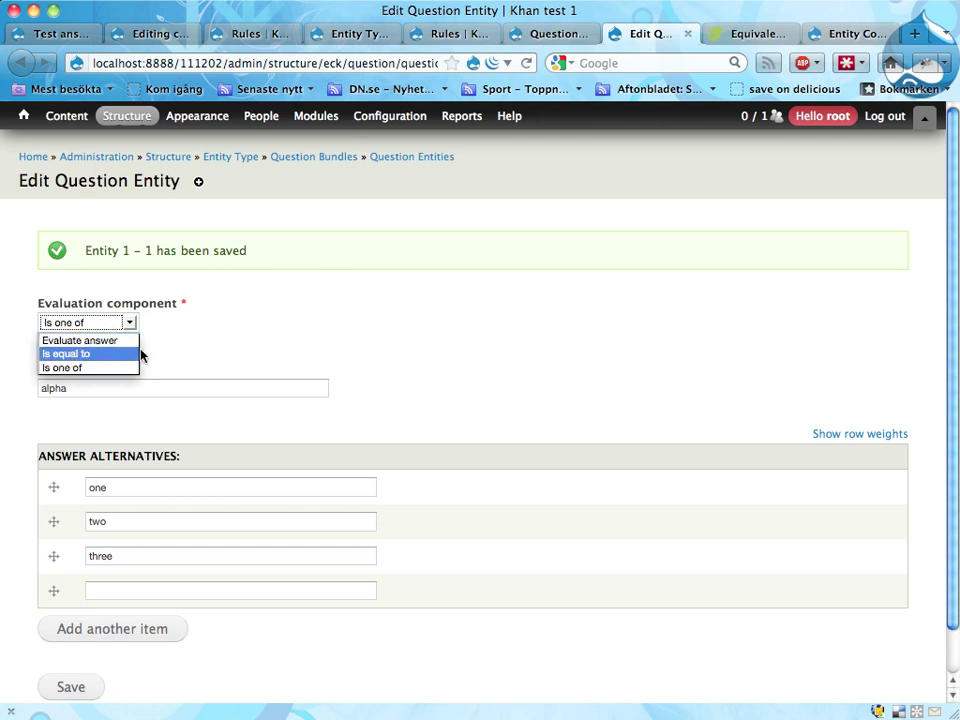
left_click(187, 354)
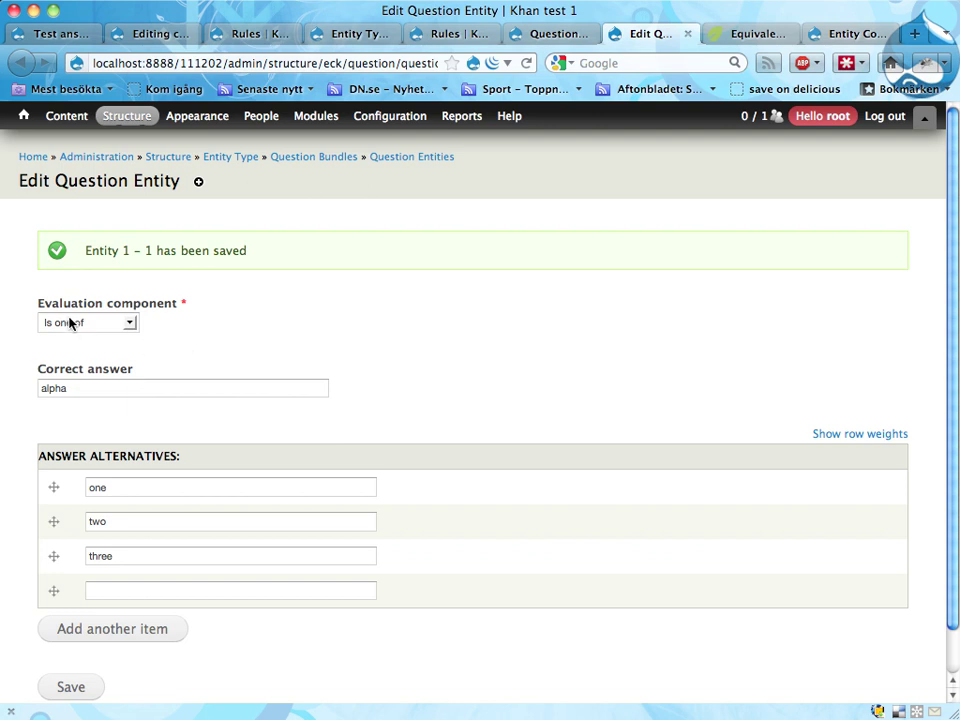
left_click_drag(40, 304, 199, 306)
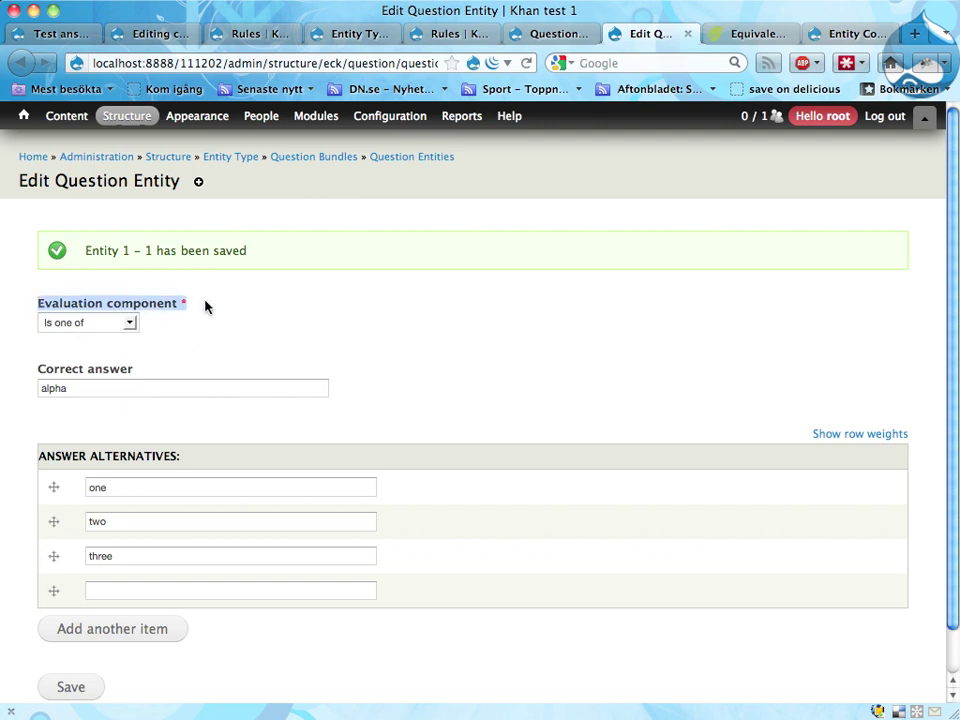
left_click(204, 306)
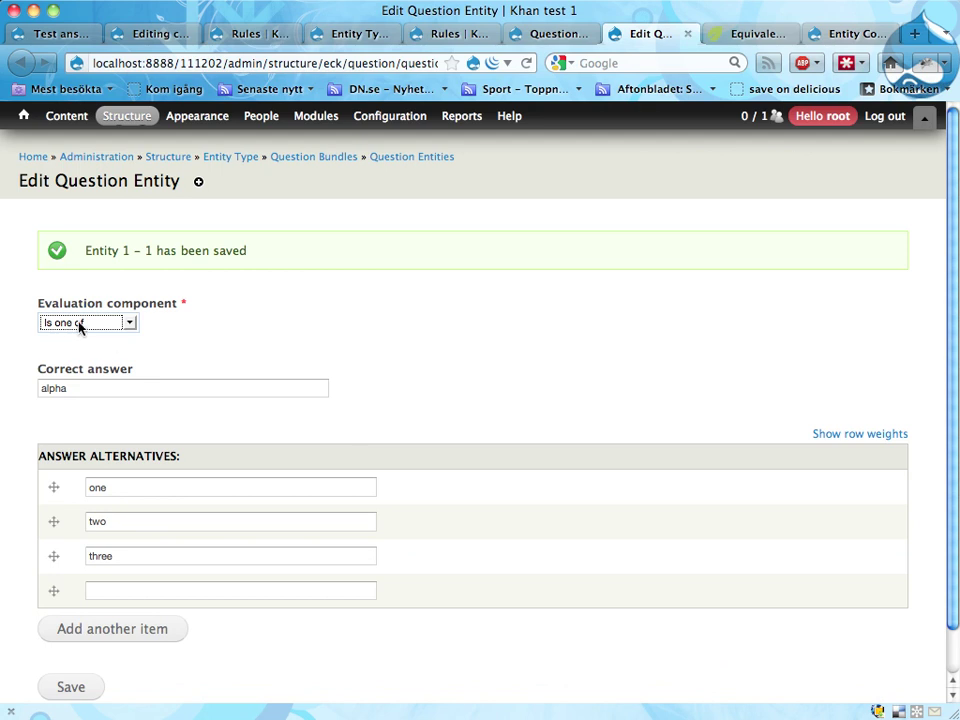
left_click(124, 323)
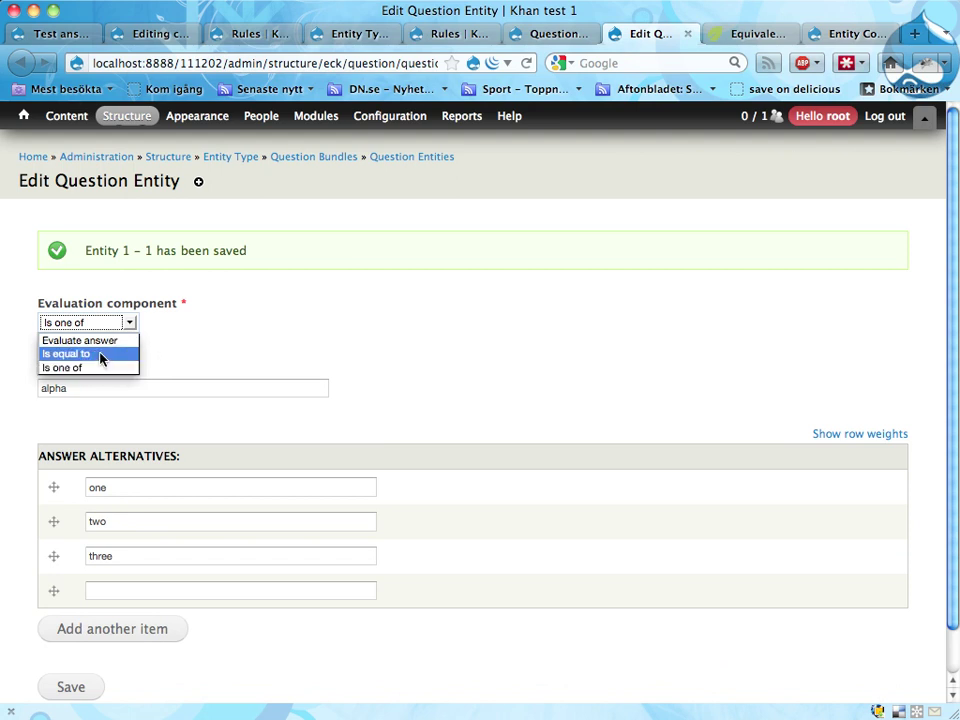
left_click(172, 353)
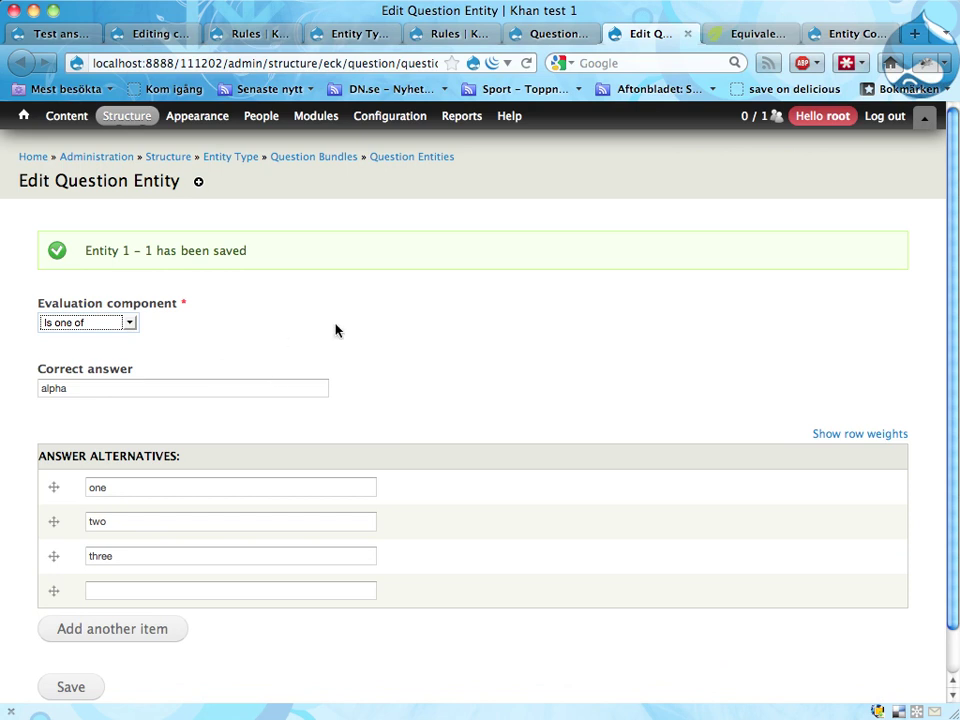
left_click(116, 322)
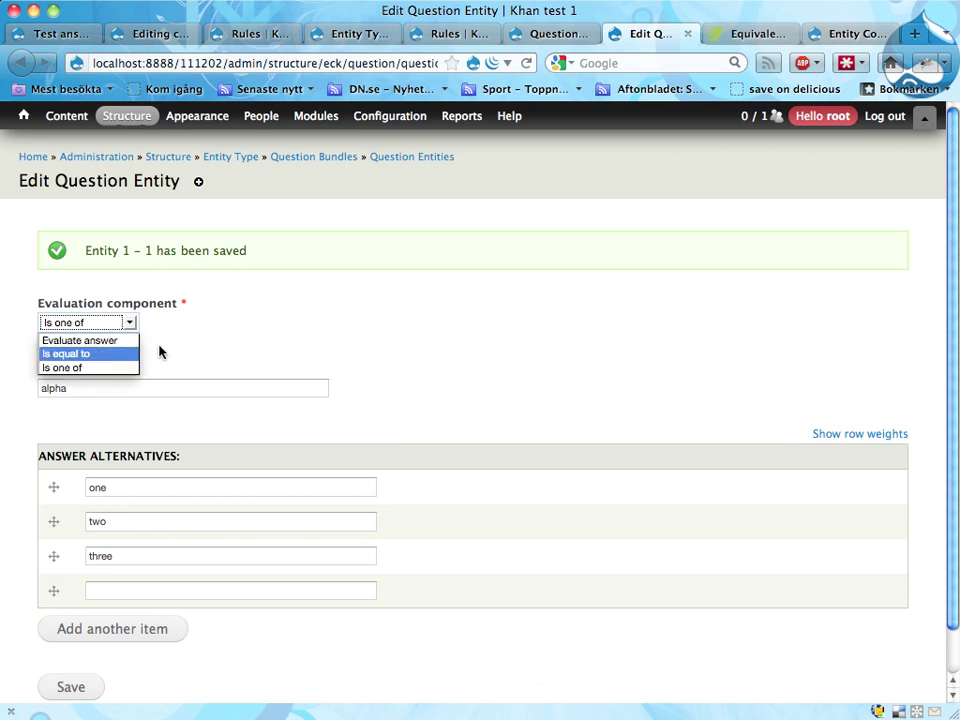
left_click(159, 351)
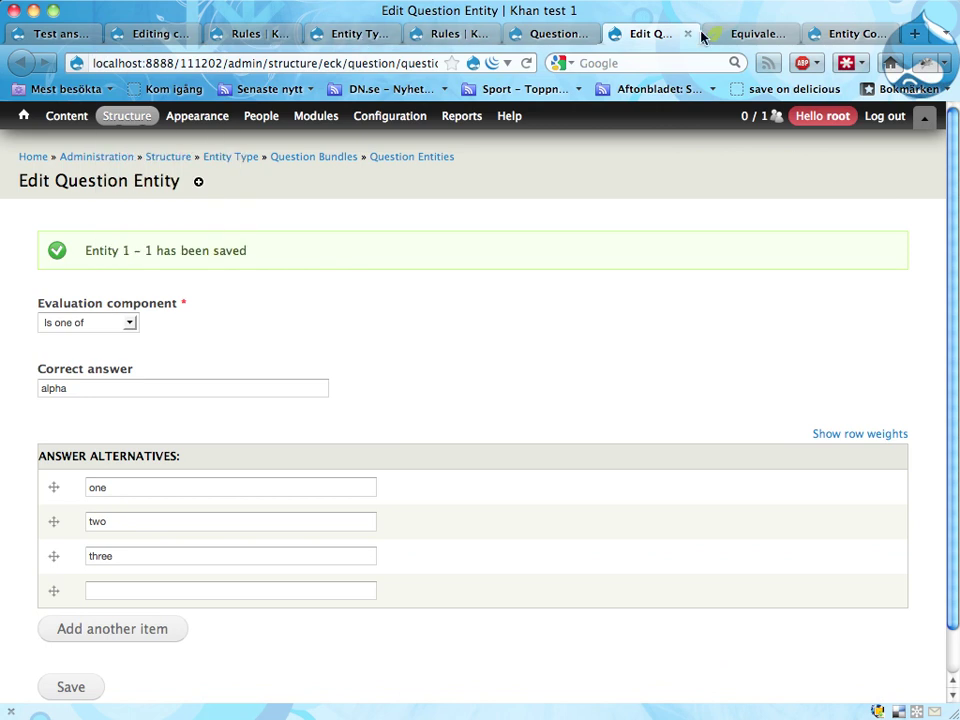
Browse the Entity Construction Kit (ECK) project page and open its 21 open issues.
left_click(836, 36)
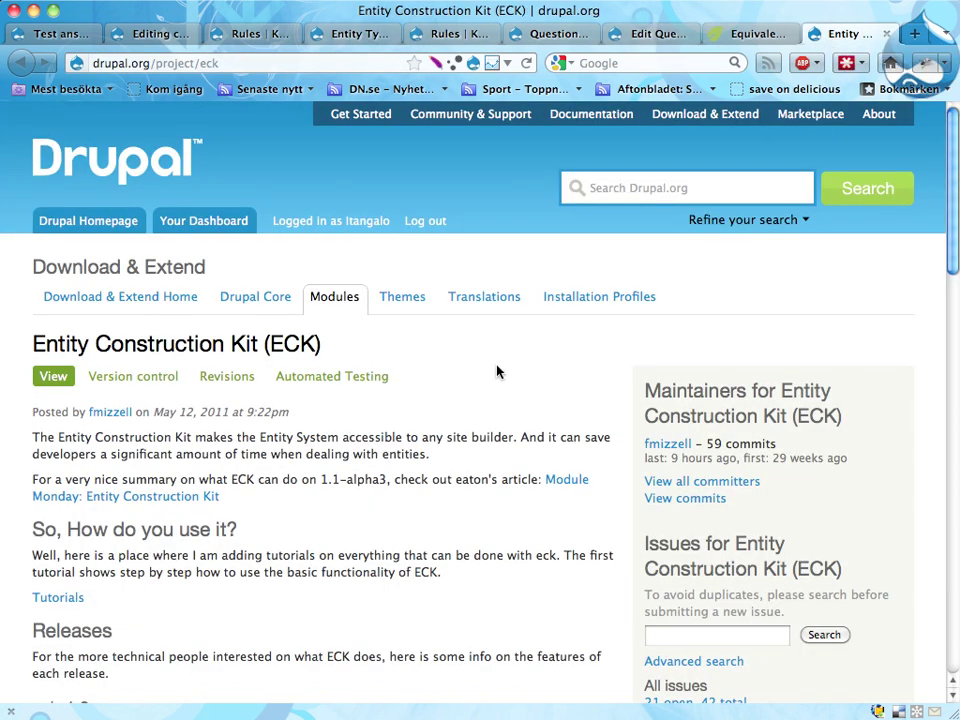
triple_click(300, 343)
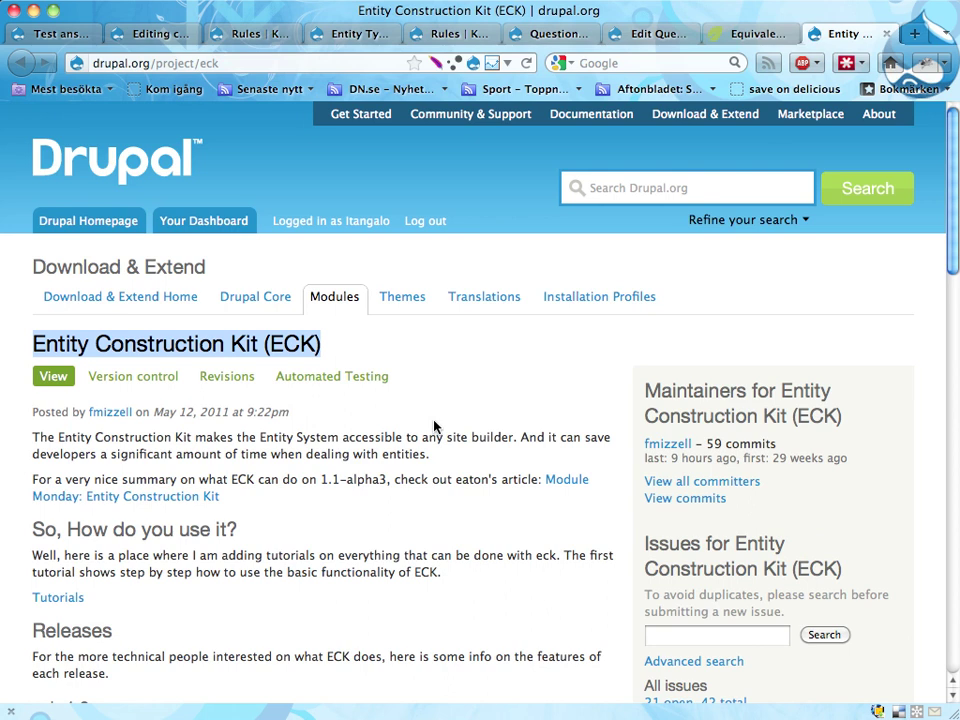
scroll(434, 426, "down", 15)
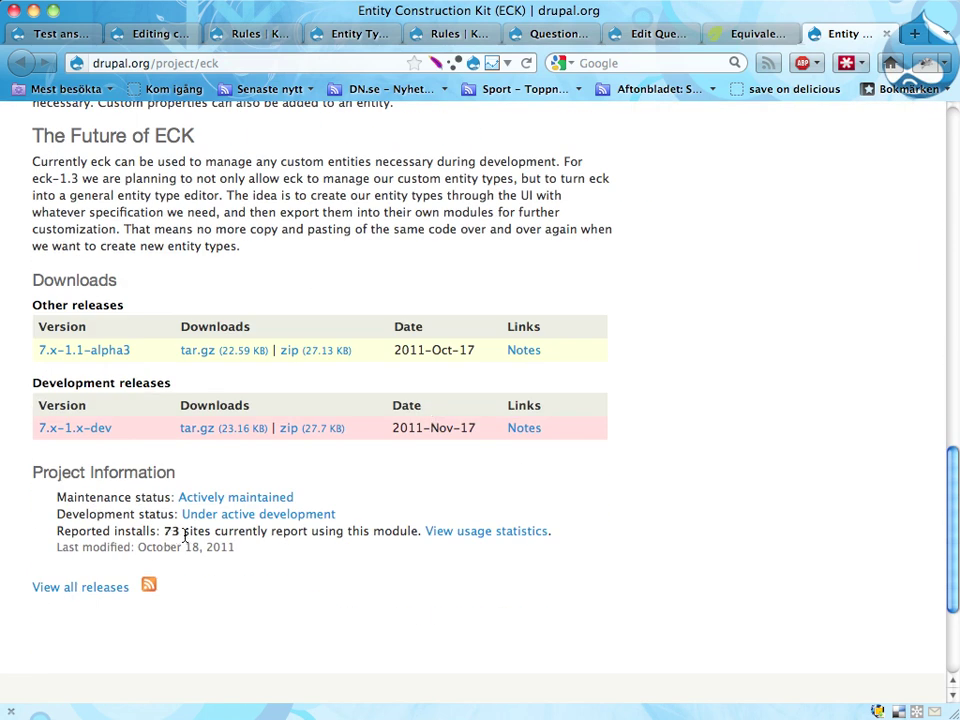
scroll(281, 540, "up", 15)
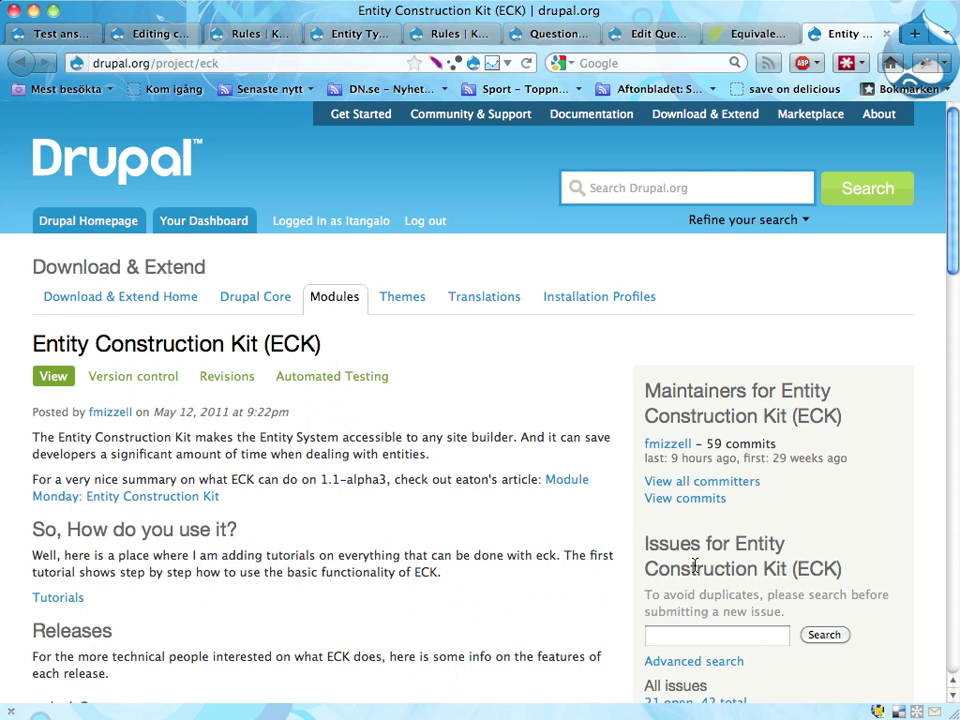
scroll(666, 508, "down", 2)
left_click(669, 598)
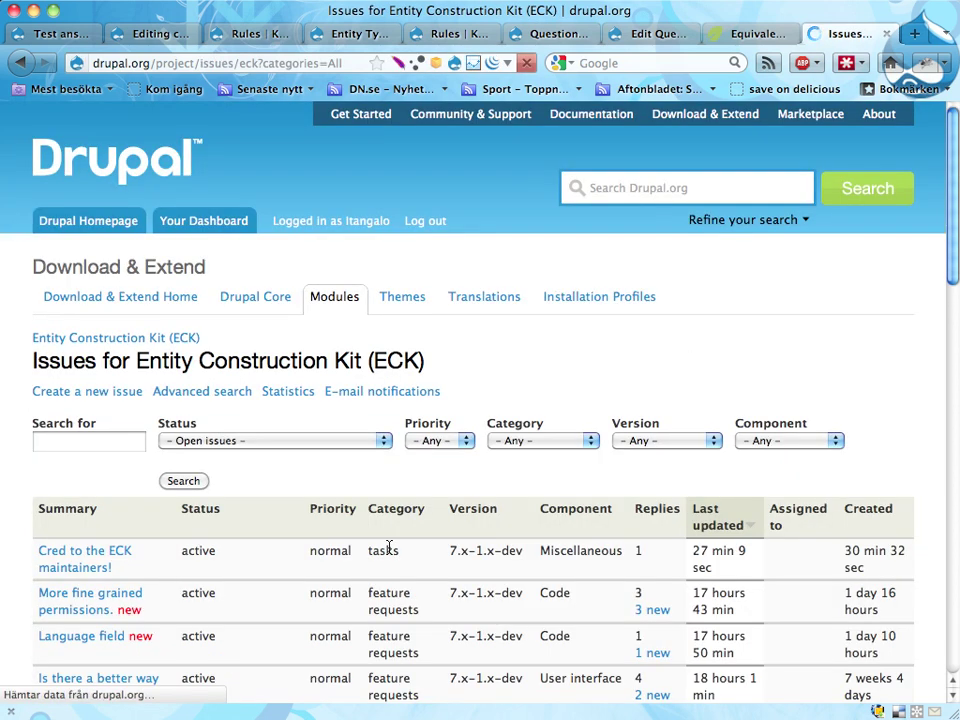
scroll(194, 524, "down", 4)
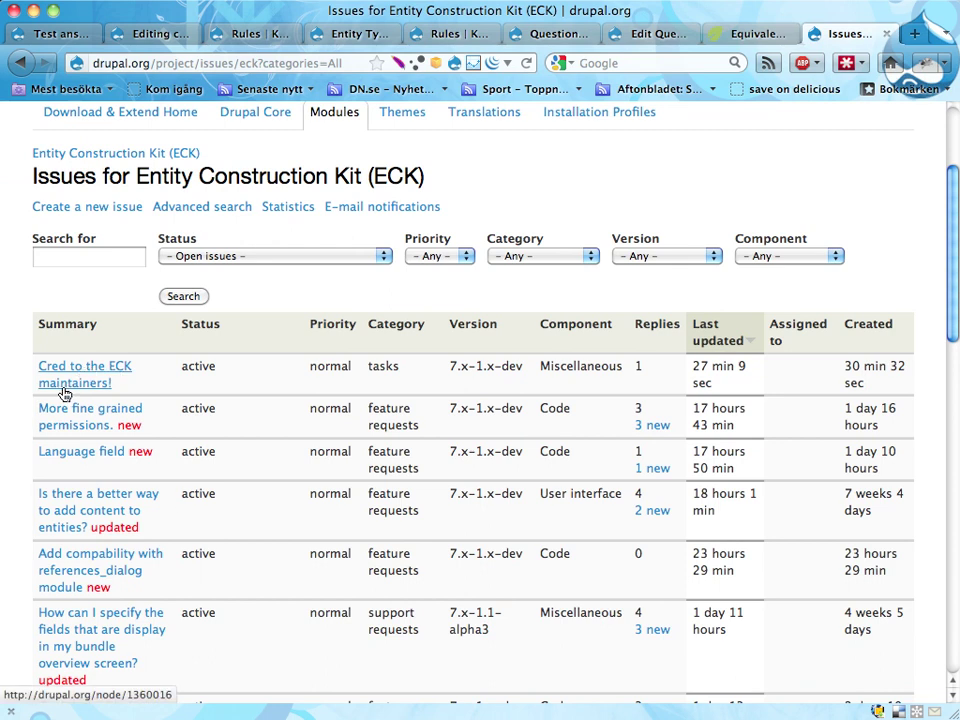
scroll(64, 393, "up", 4)
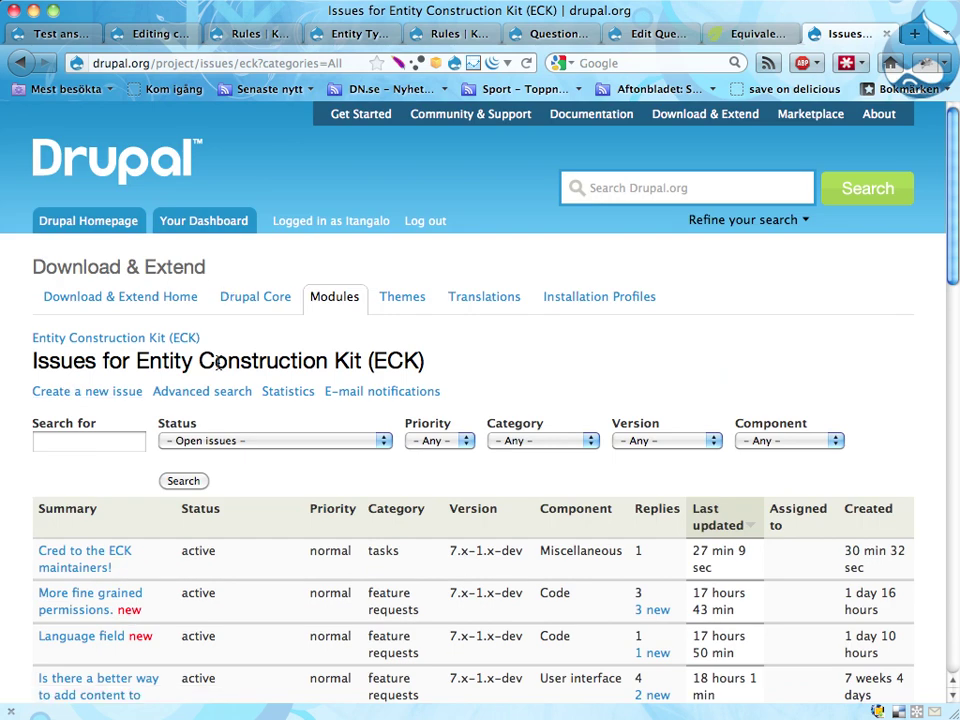
Go through Structure > Entity types to the Question entity type's edit settings.
left_click(147, 35)
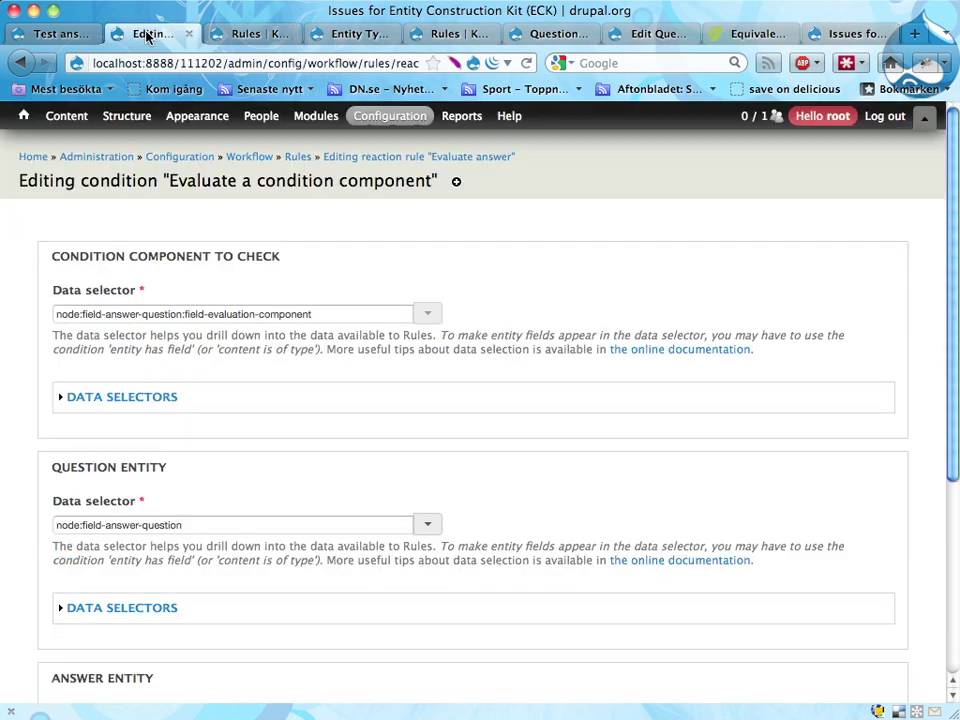
mouse_move(107, 118)
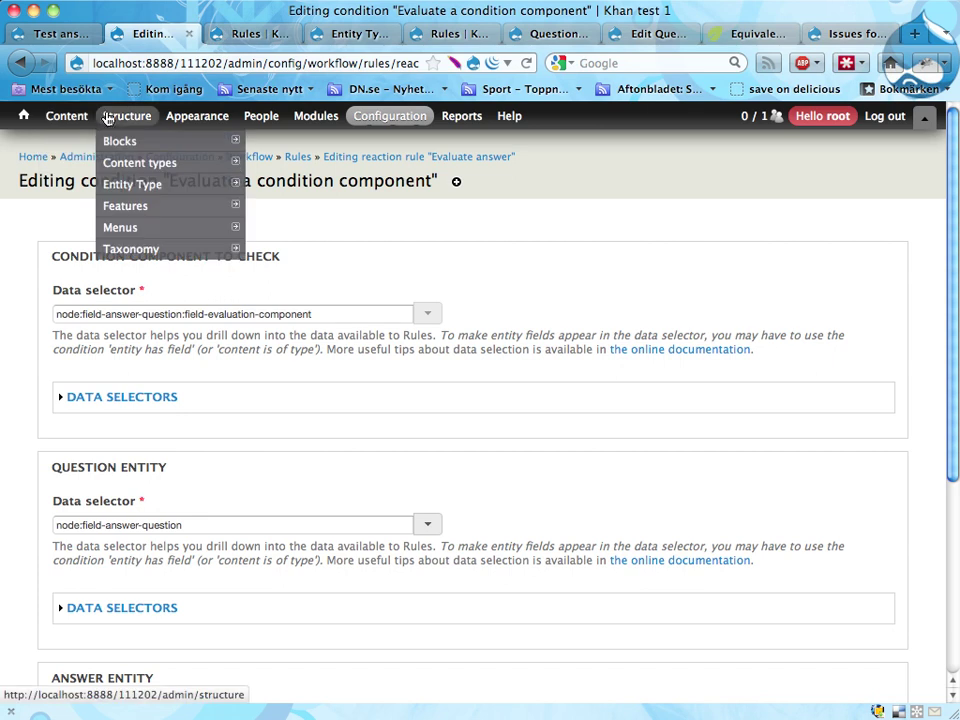
left_click(125, 188)
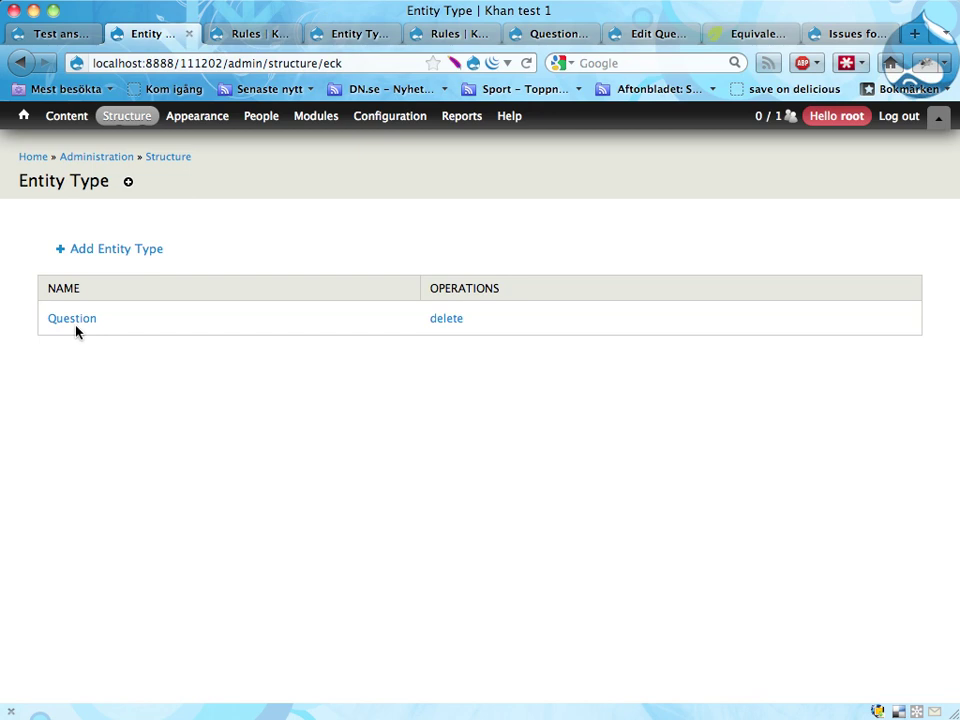
left_click(71, 319)
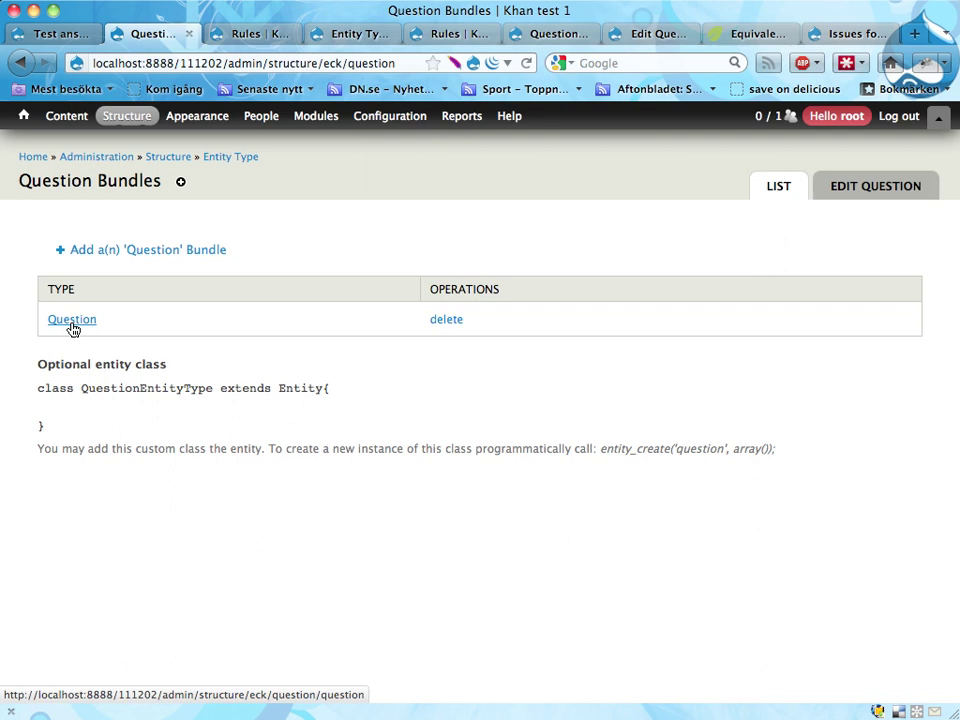
left_click(856, 187)
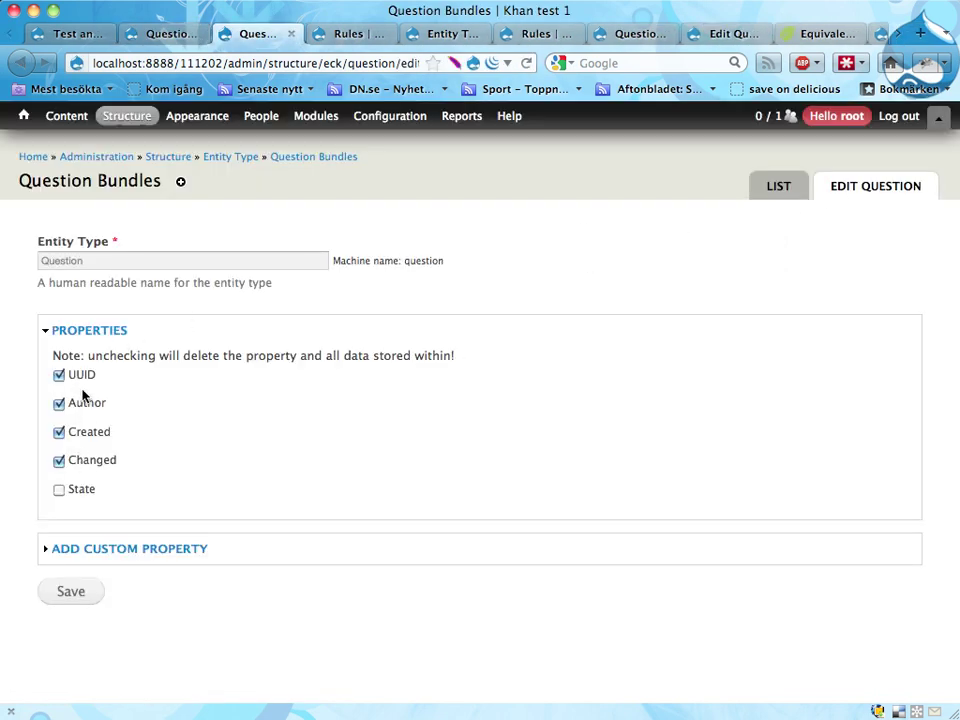
Expand Add Custom Property to review property types, then close that tab.
left_click(96, 548)
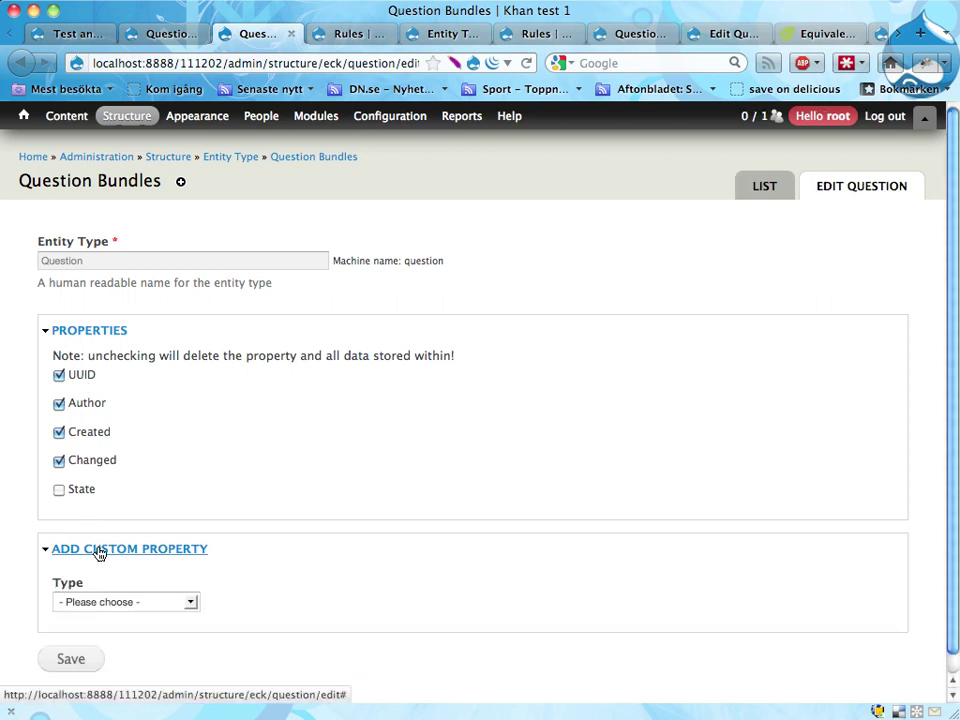
left_click(110, 522)
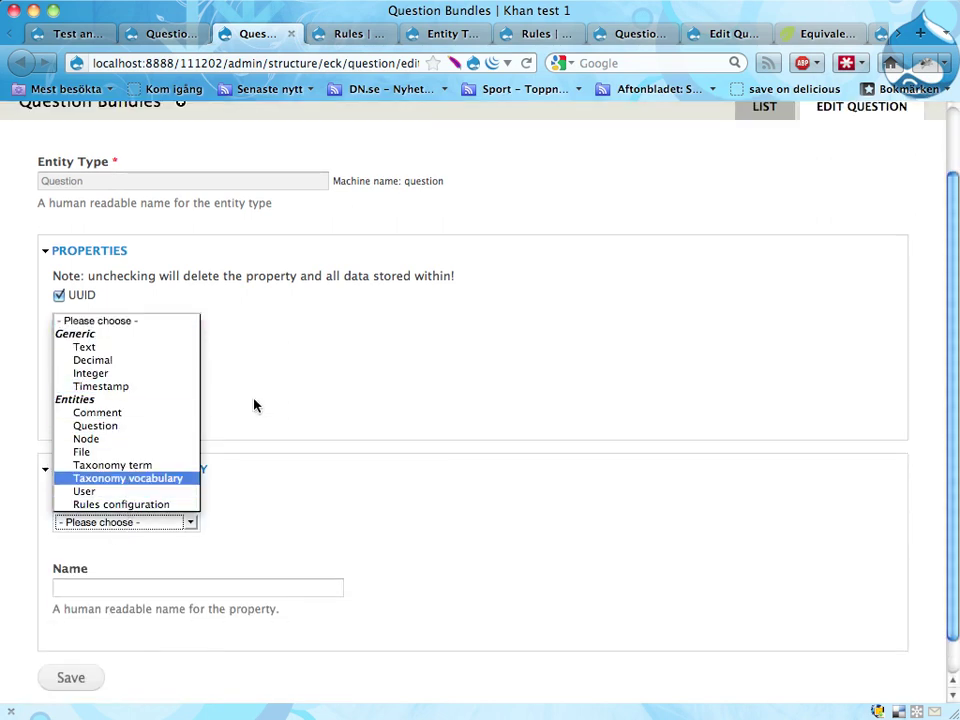
left_click(271, 437)
scroll(272, 443, "up", 2)
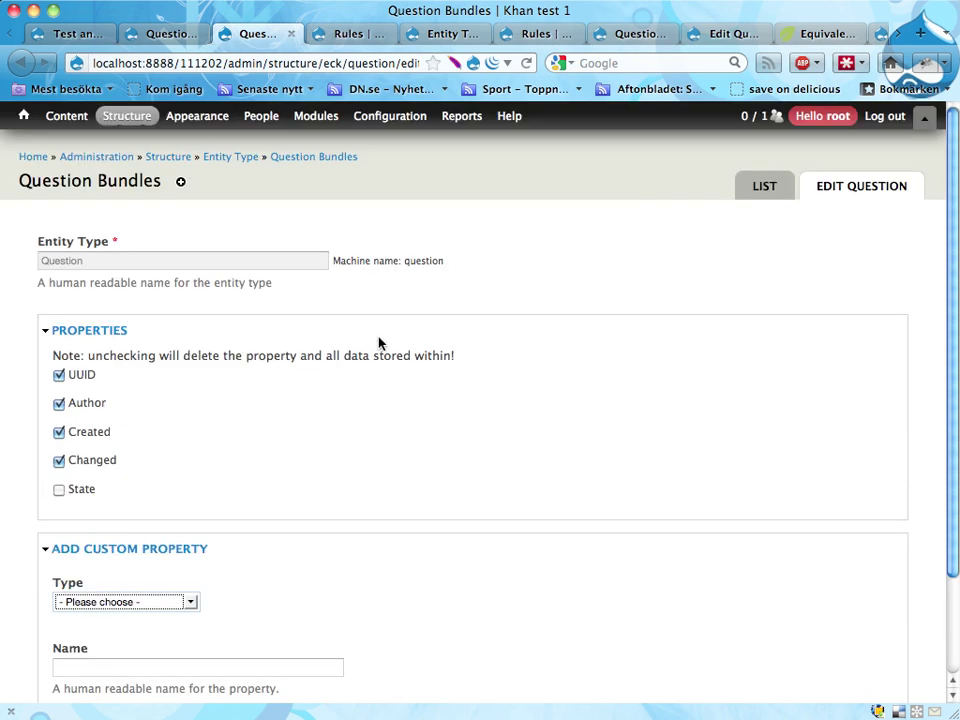
key("super+w")
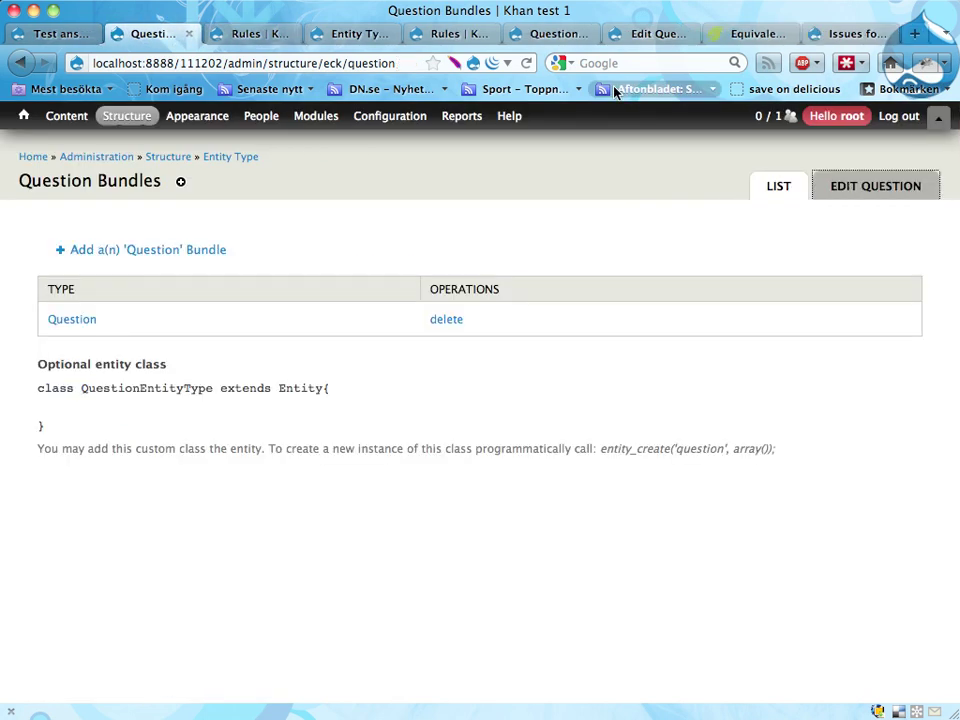
Review the Question bundle's fields: field_evaluation_component, field_correct_answer, field_multiple_answers.
left_click(77, 324)
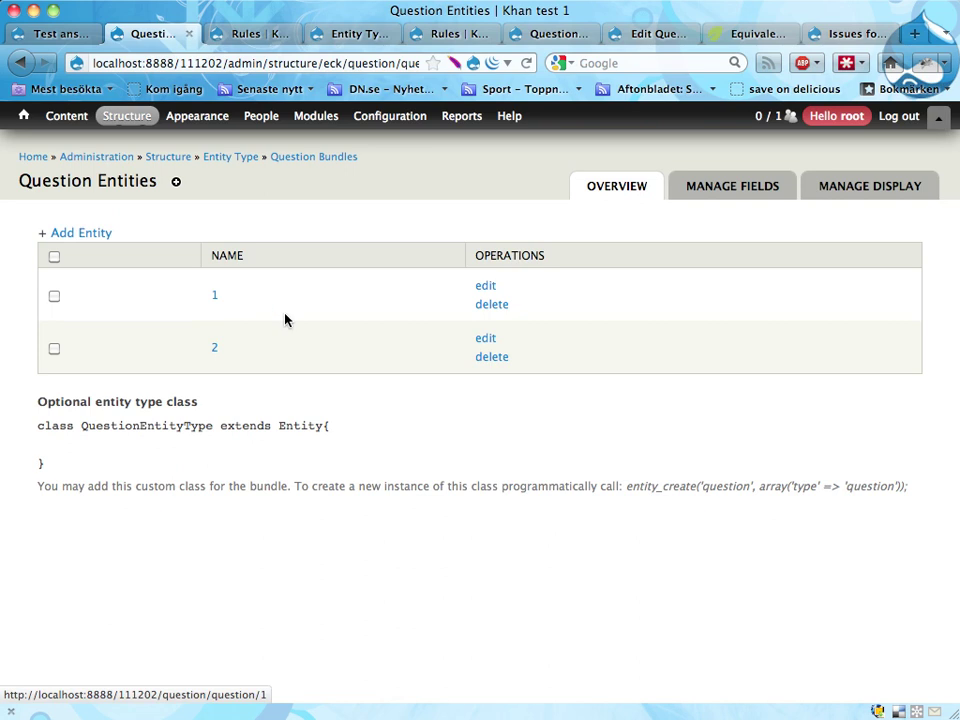
left_click(730, 199)
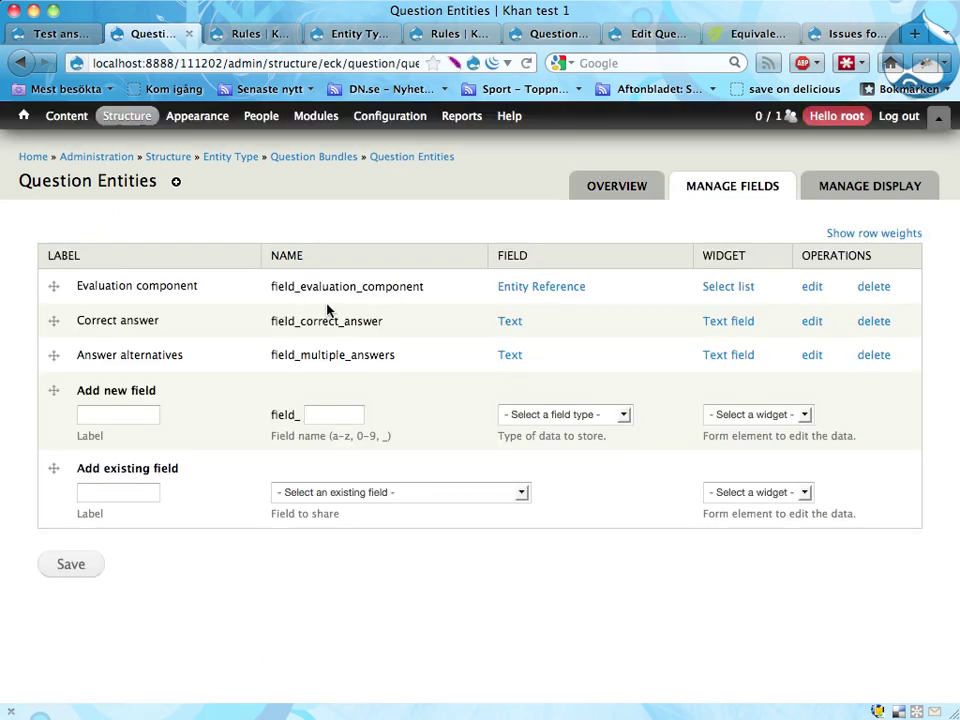
double_click(320, 287)
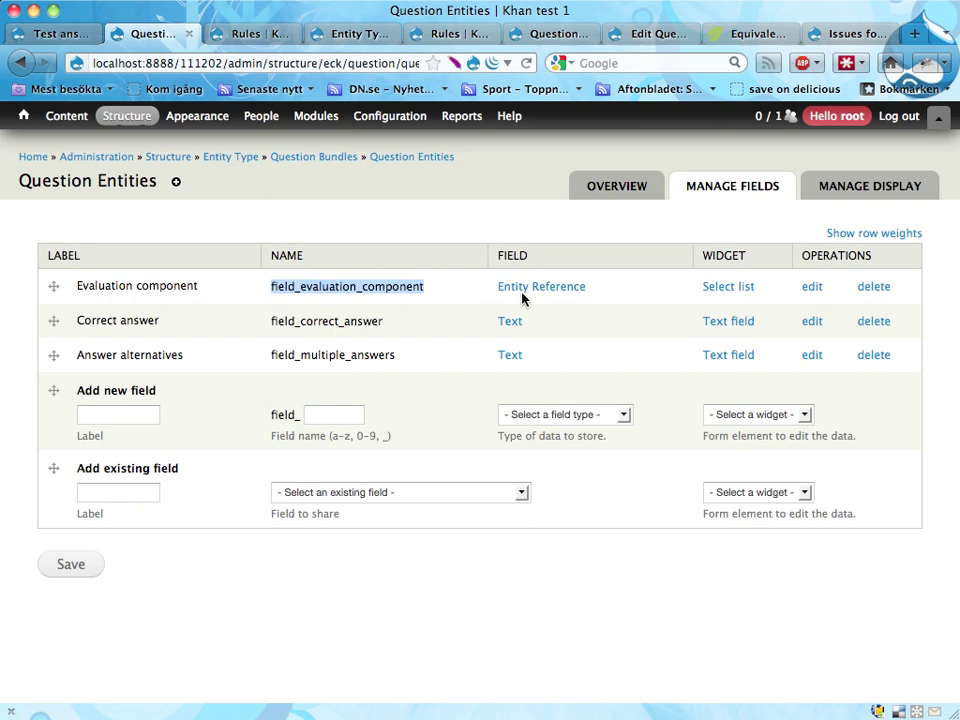
double_click(321, 322)
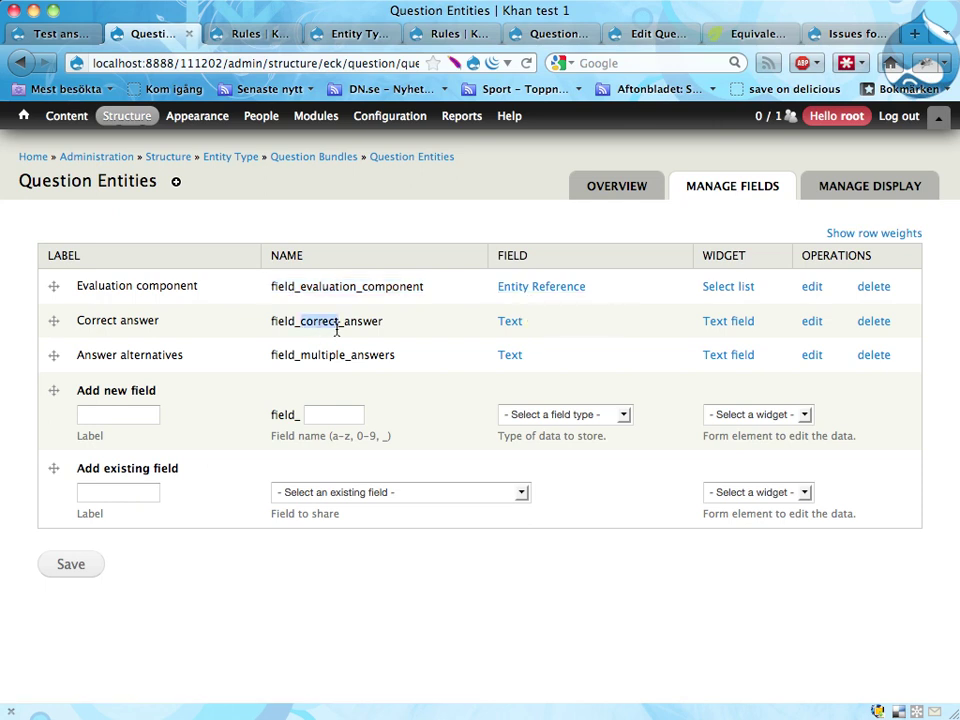
double_click(357, 357)
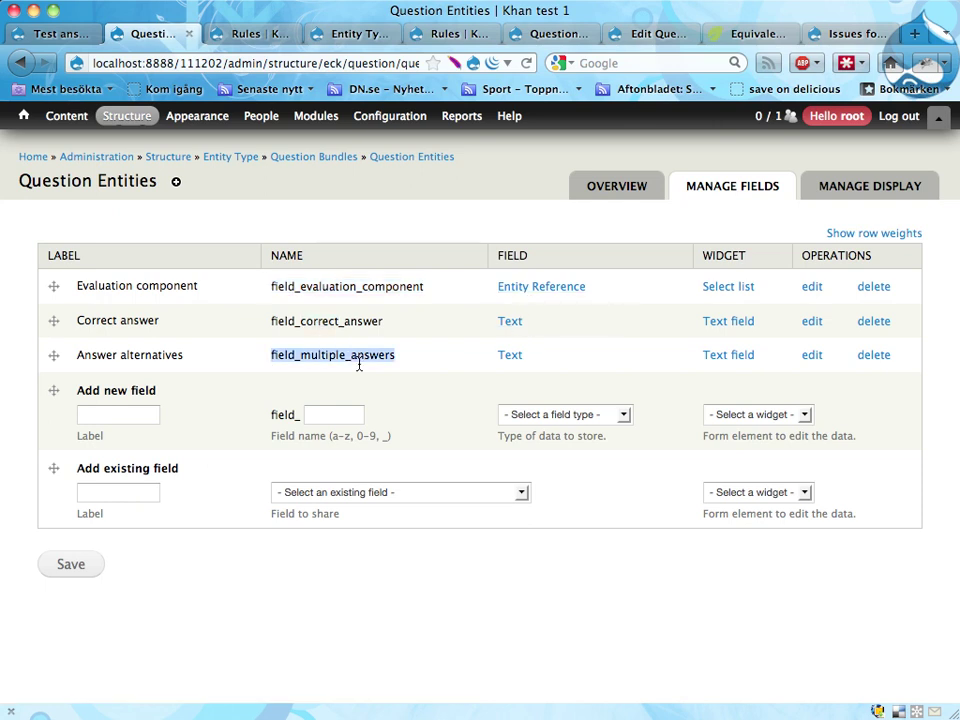
On Manage Display, open the Evaluation component's format settings and cancel, keeping Label.
left_click(851, 198)
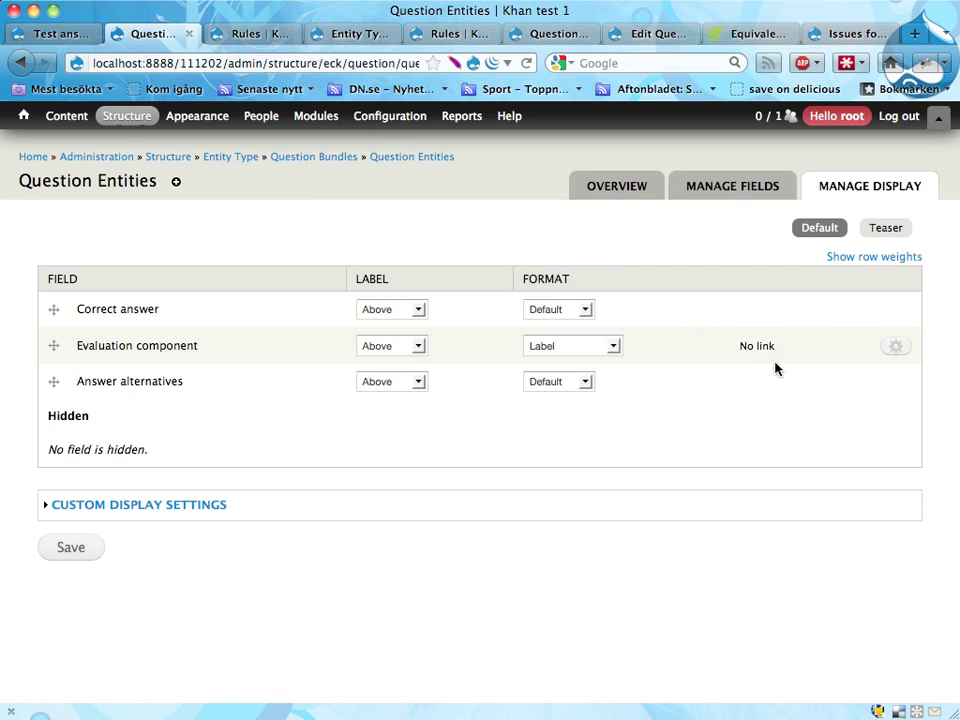
left_click(892, 350)
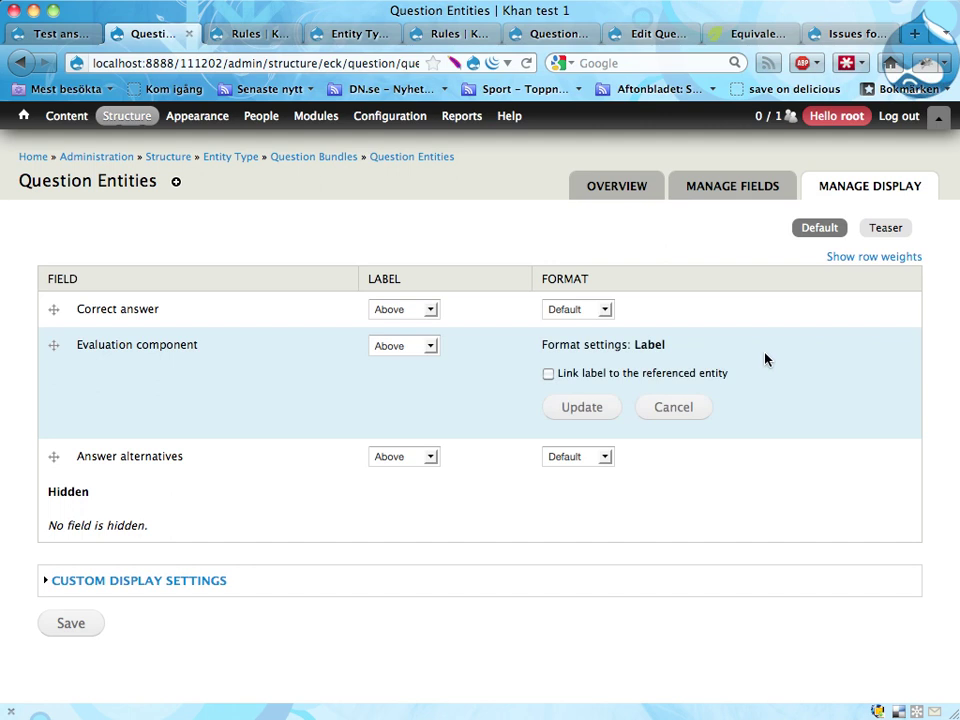
left_click(667, 410)
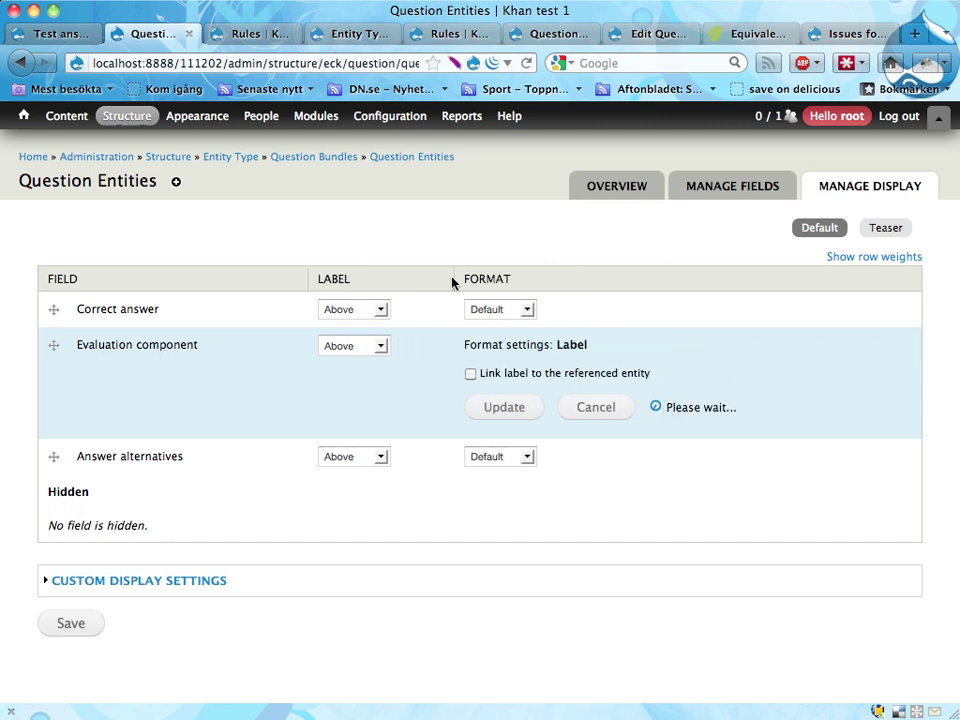
Switch back to the Test answer node showing answer 'three' and 'It is true.'.
left_click(50, 33)
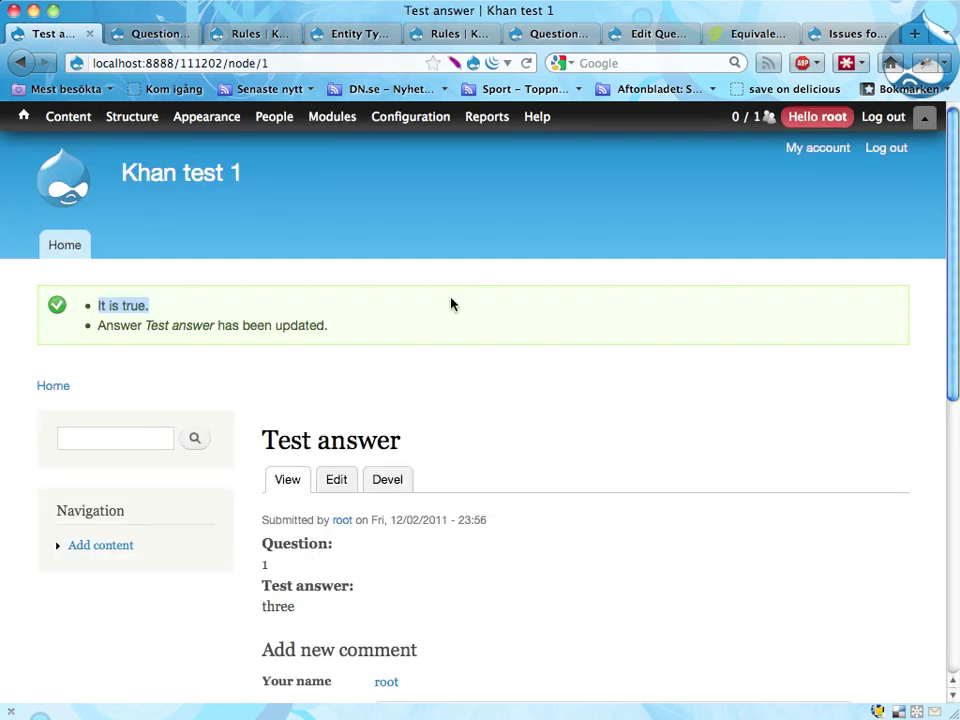